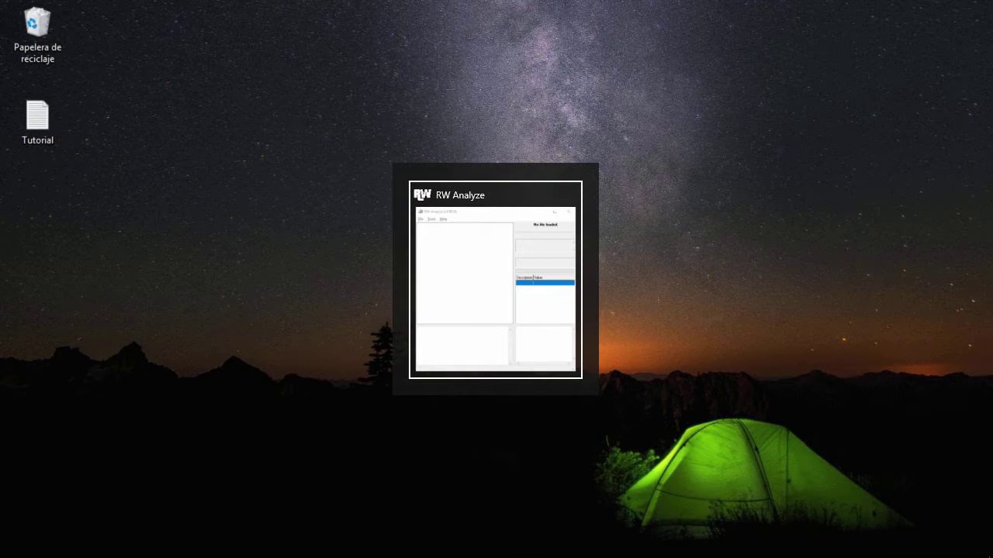
Step: Switch to RW Analyze and load the alpha.dff model from the To import to gta3.img folder
{"action": "key", "text": "alt+Tab"}
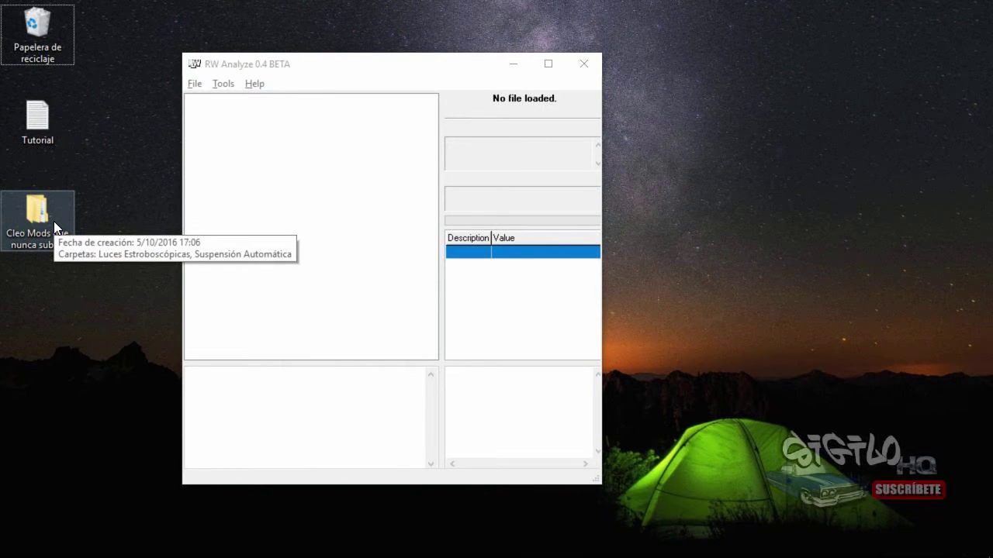
{"action": "left_click", "coordinate": [263, 201]}
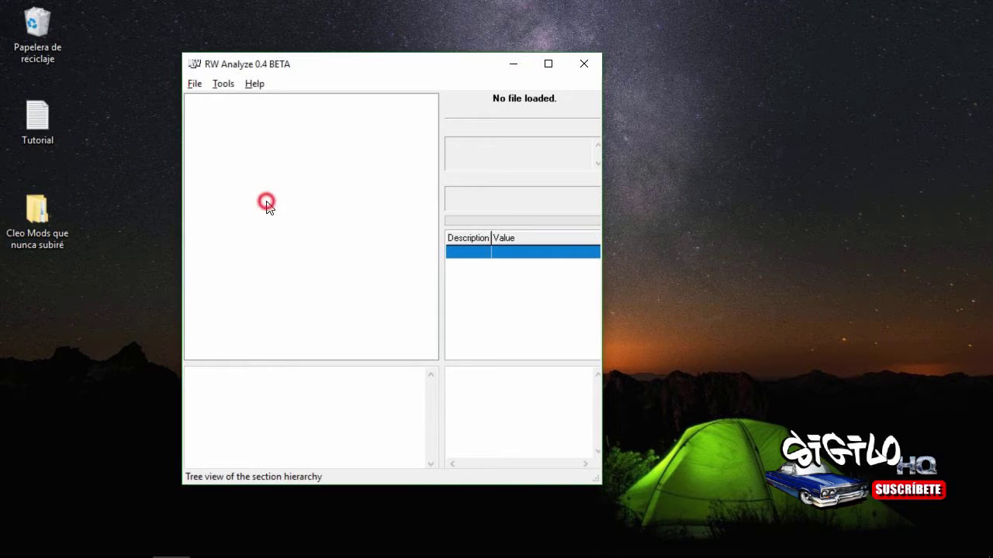
{"action": "left_click", "coordinate": [197, 90]}
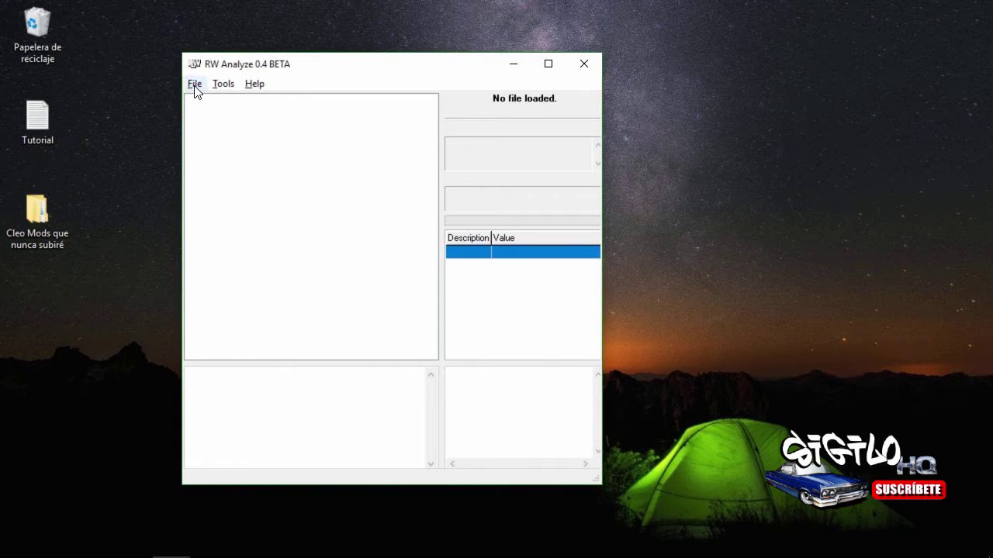
{"action": "left_click", "coordinate": [220, 106]}
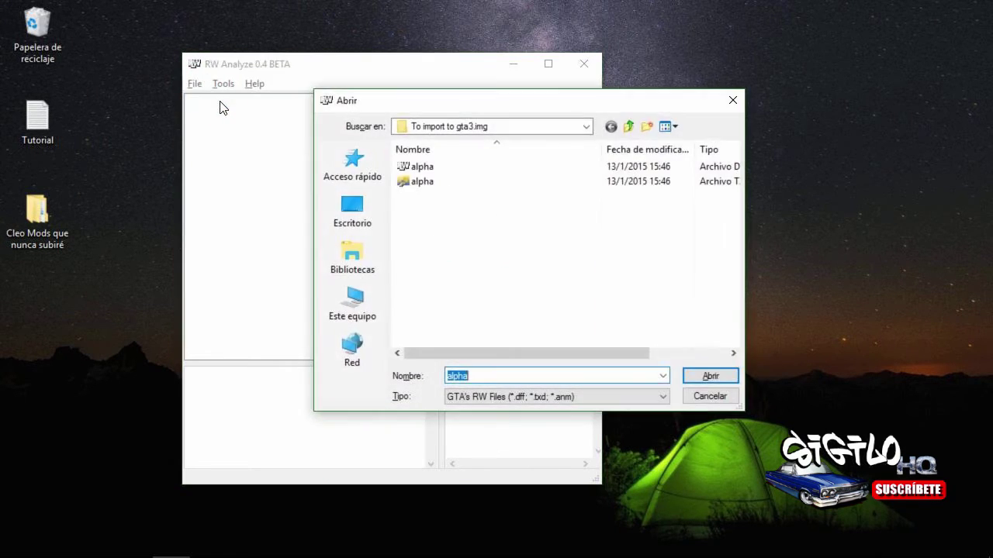
{"action": "double_click", "coordinate": [419, 163]}
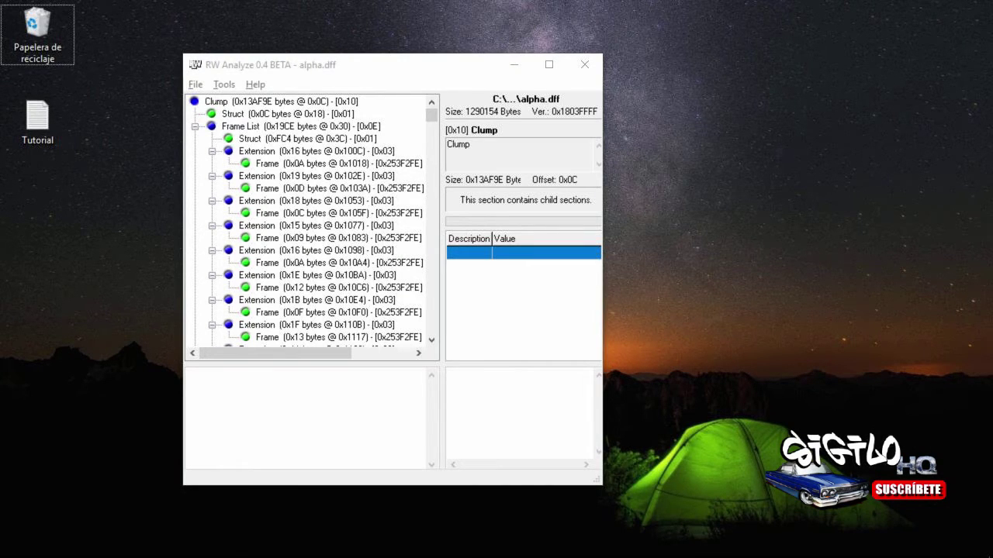
Step: Find the first section of type [0x02] String in the alpha.dff hierarchy
{"action": "key", "text": "alt+Tab"}
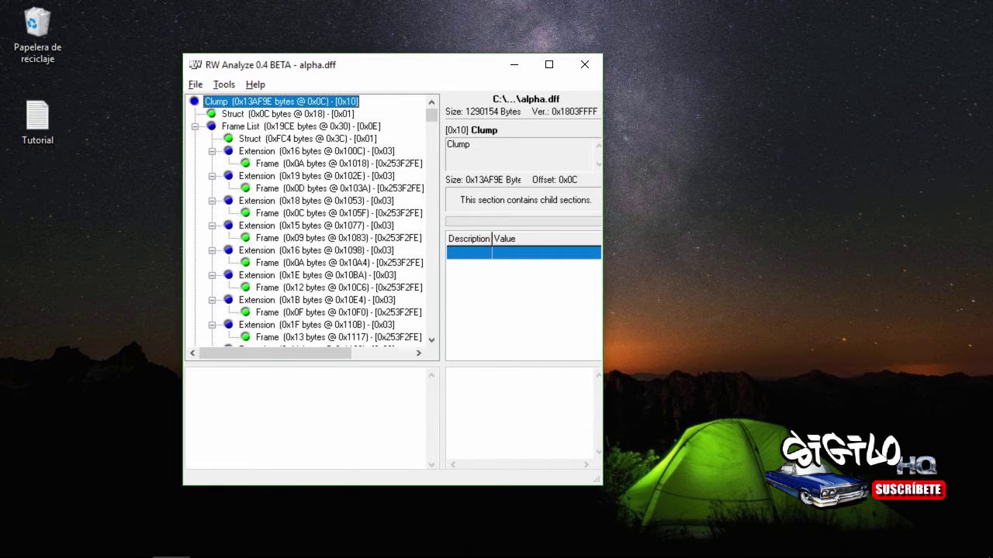
{"action": "key", "text": "ctrl+f"}
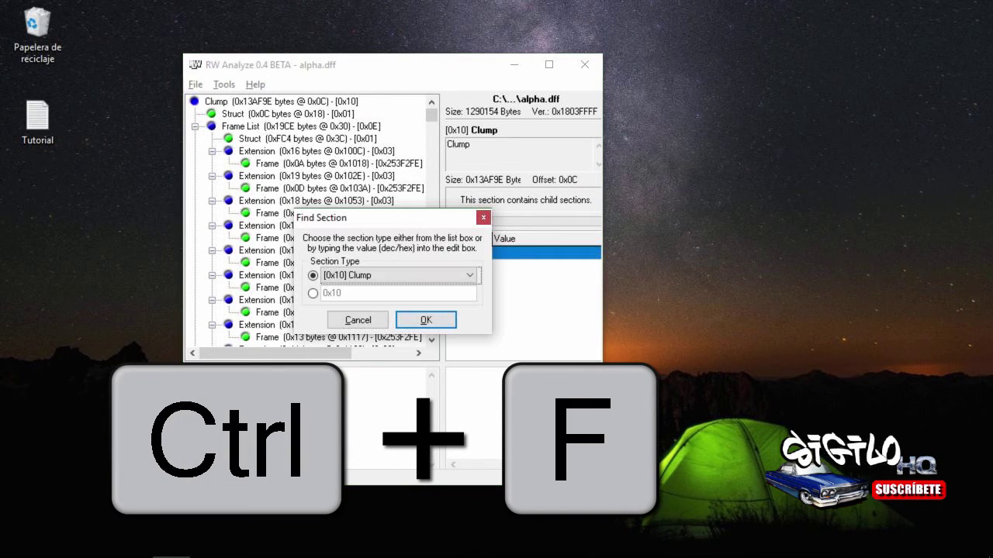
{"action": "left_click", "coordinate": [470, 276]}
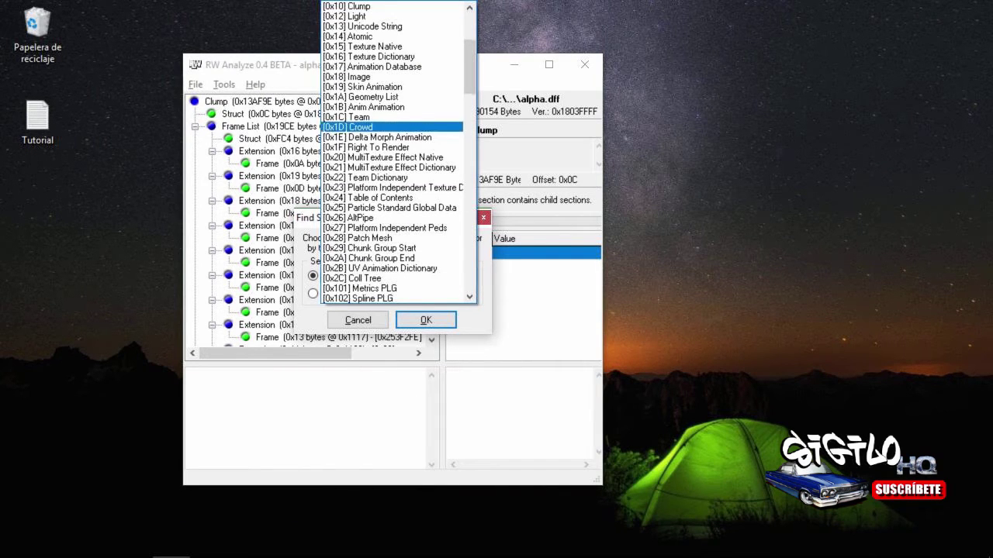
{"action": "scroll", "coordinate": [391, 155], "scroll_direction": "up", "scroll_amount": 5}
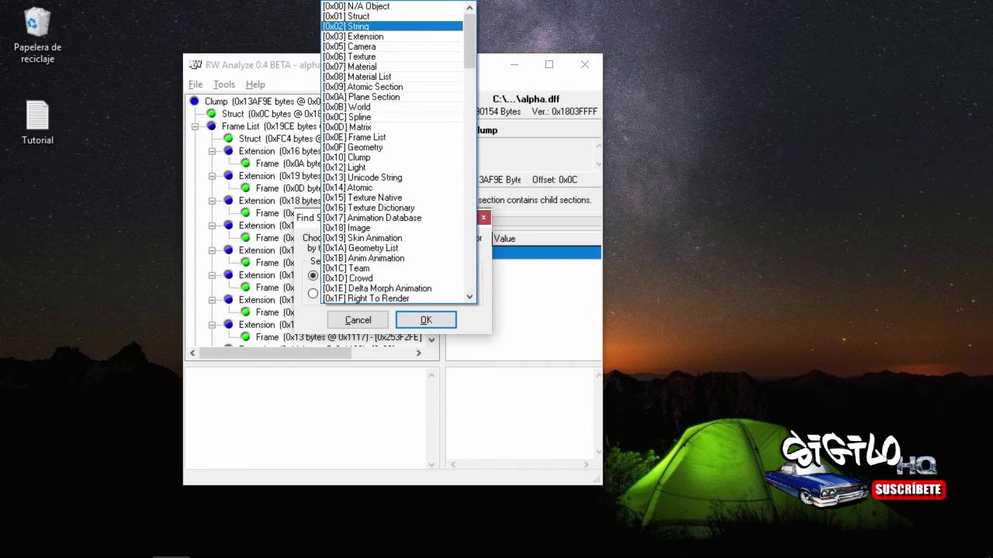
{"action": "left_click", "coordinate": [396, 26]}
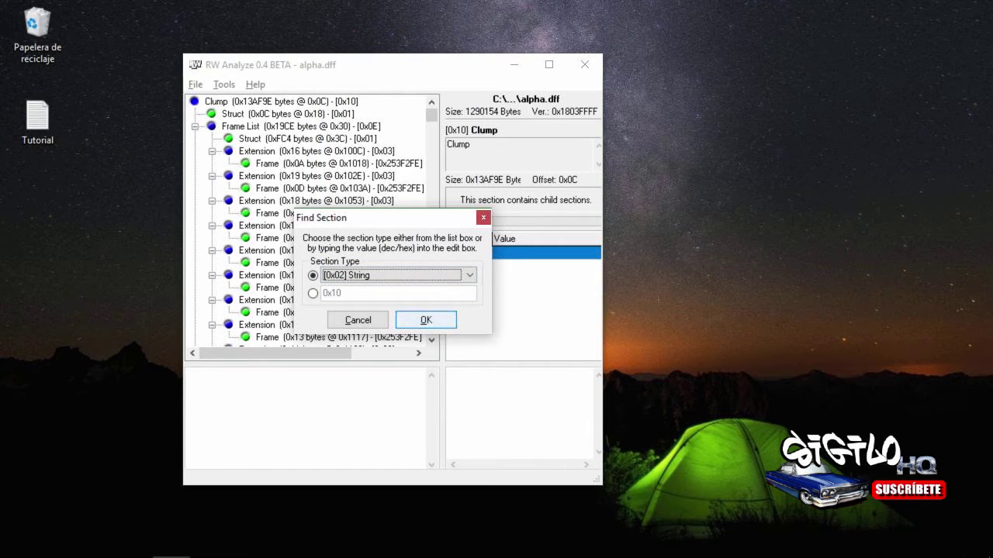
{"action": "left_click", "coordinate": [419, 320]}
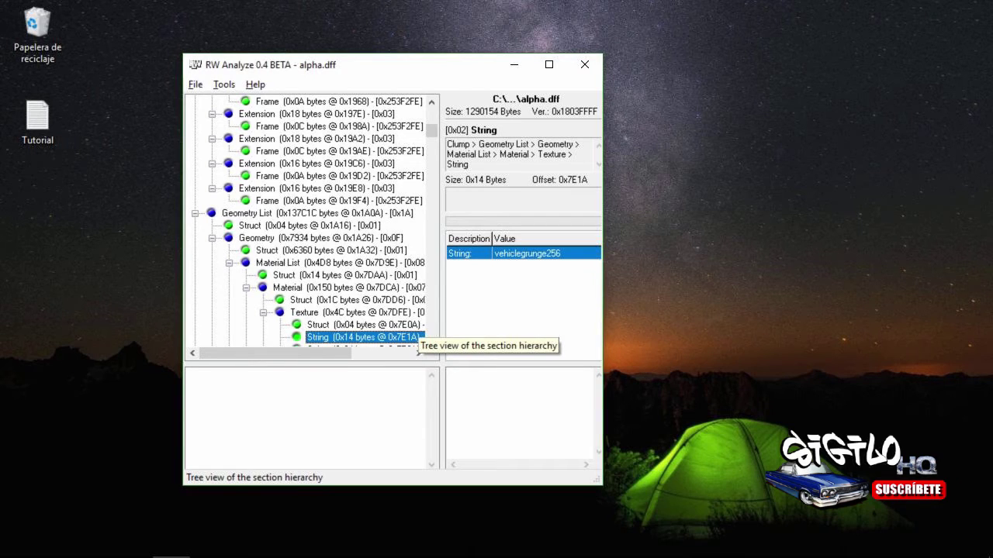
Step: Compare the values of the two String sections under the first material's texture, ending on the first one
{"action": "scroll", "coordinate": [419, 341], "scroll_direction": "down", "scroll_amount": 2}
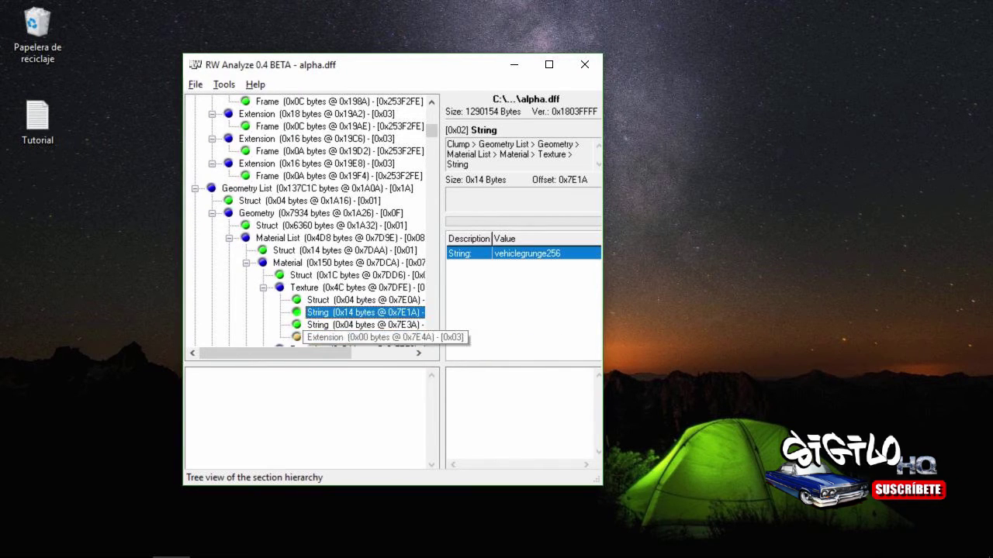
{"action": "scroll", "coordinate": [374, 337], "scroll_direction": "down", "scroll_amount": 1}
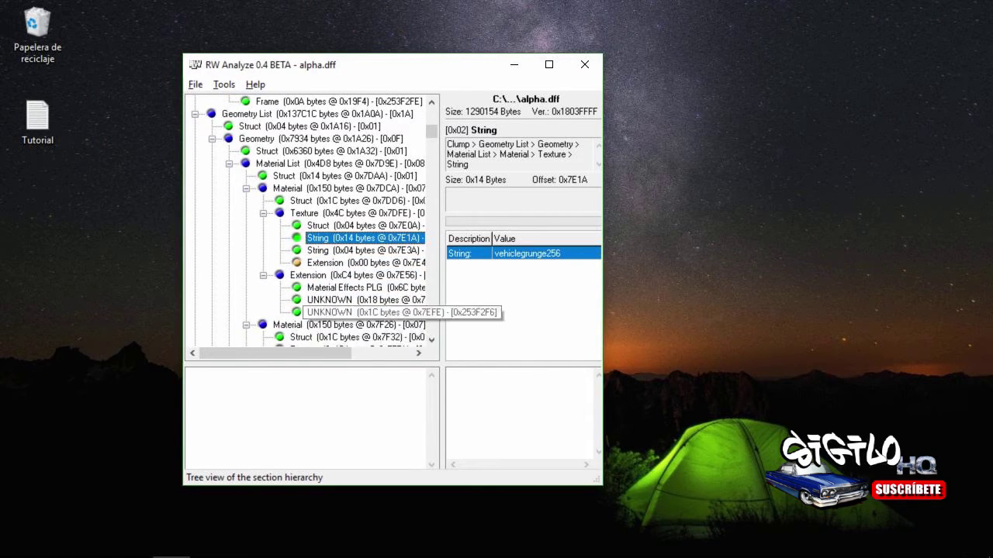
{"action": "left_click", "coordinate": [373, 238]}
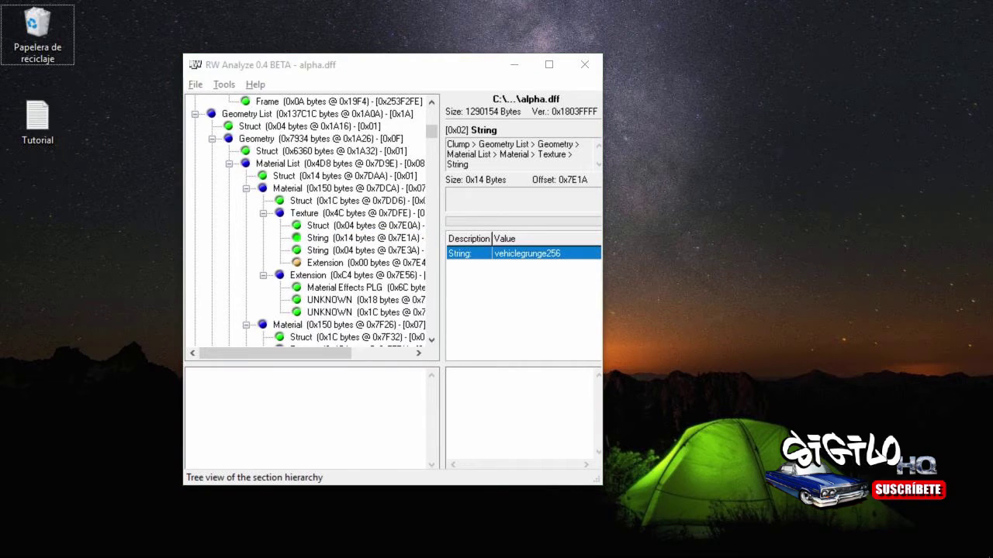
{"action": "left_click", "coordinate": [378, 249]}
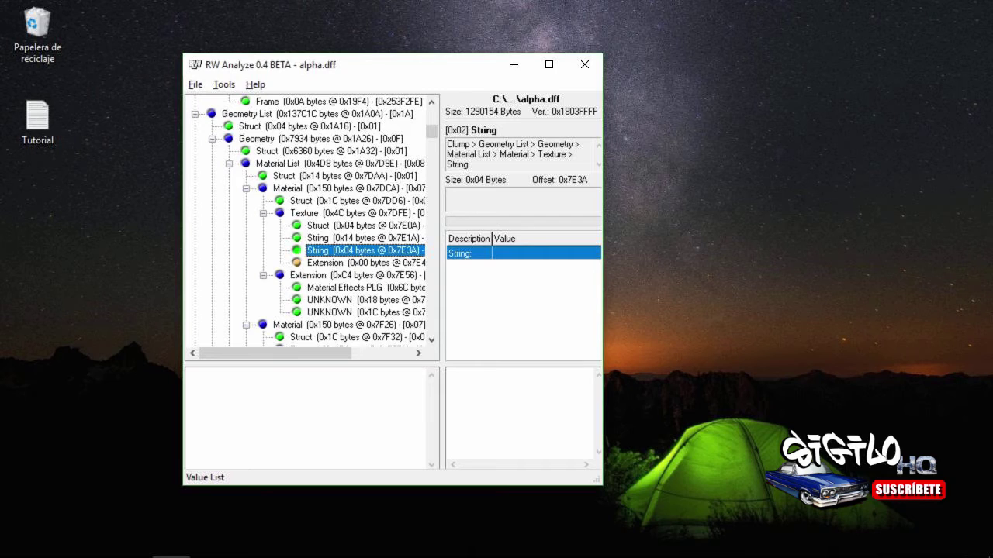
{"action": "left_click", "coordinate": [388, 238]}
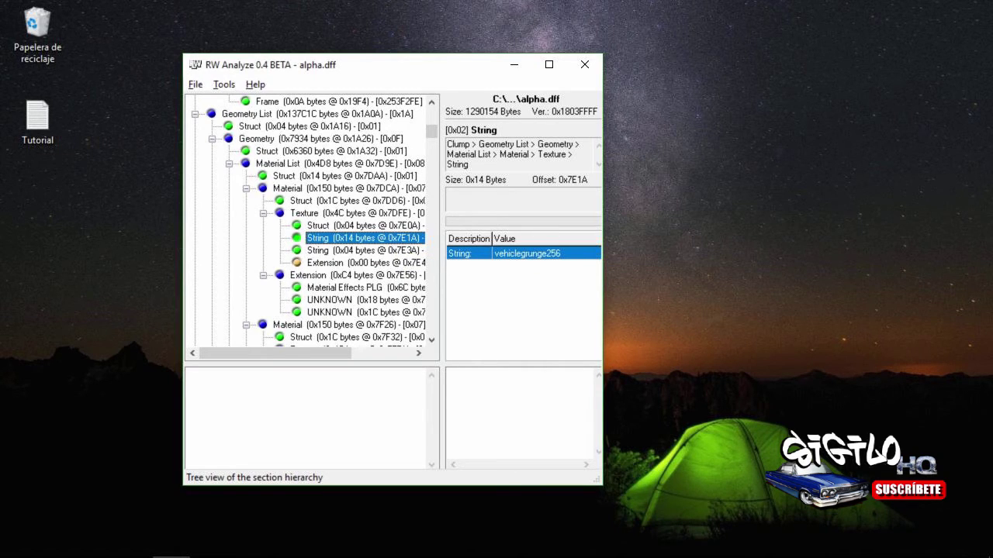
Step: Review the model's list of required textures, highlight generic_glasswindows2 and close the list
{"action": "key", "text": "F4"}
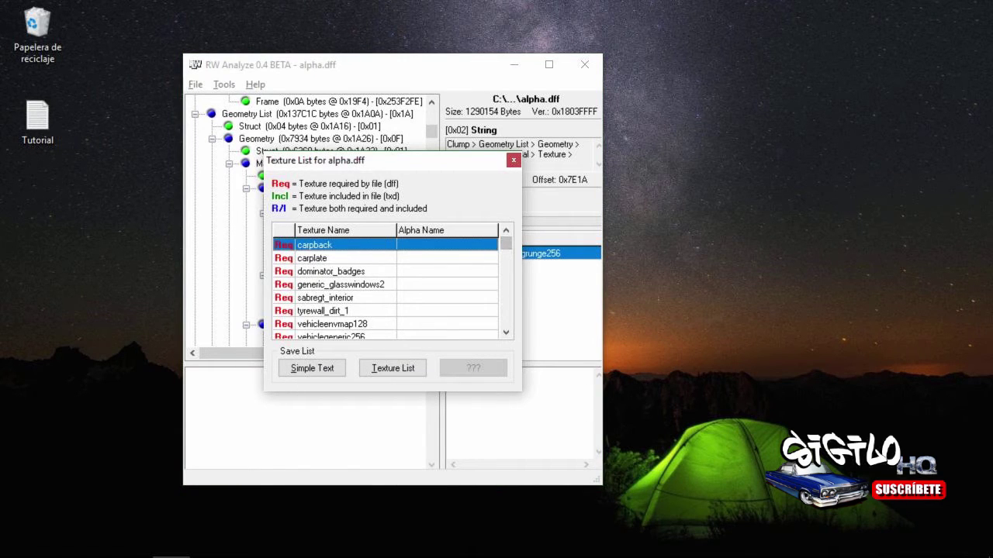
{"action": "left_click", "coordinate": [318, 285]}
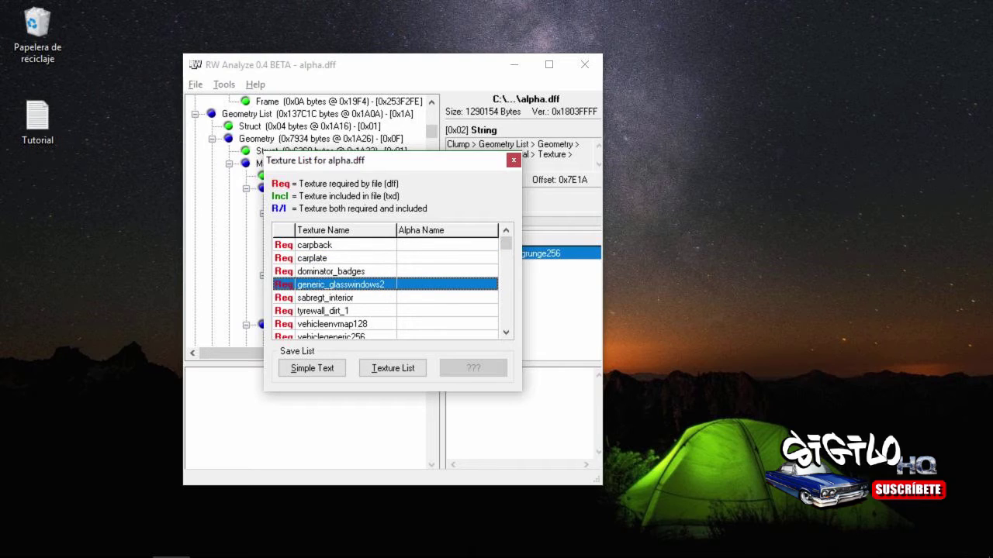
{"action": "mouse_move", "coordinate": [505, 243]}
{"action": "left_mouse_down"}
{"action": "mouse_move", "coordinate": [505, 320]}
{"action": "mouse_move", "coordinate": [505, 243]}
{"action": "left_mouse_up"}
{"action": "left_click", "coordinate": [513, 160]}
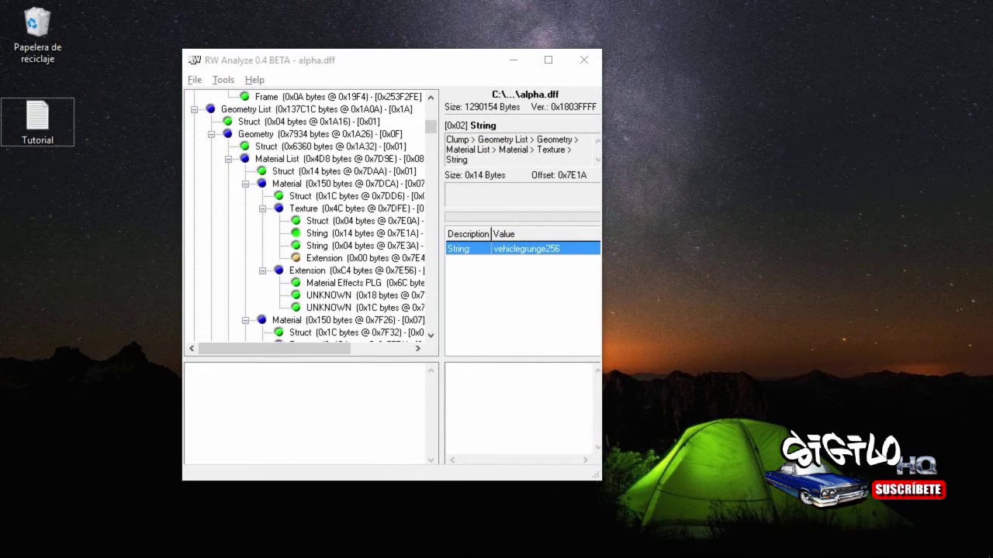
Step: Step through the String sections from the first texture until reaching the one that holds generic_glasswindows2
{"action": "left_click", "coordinate": [365, 233]}
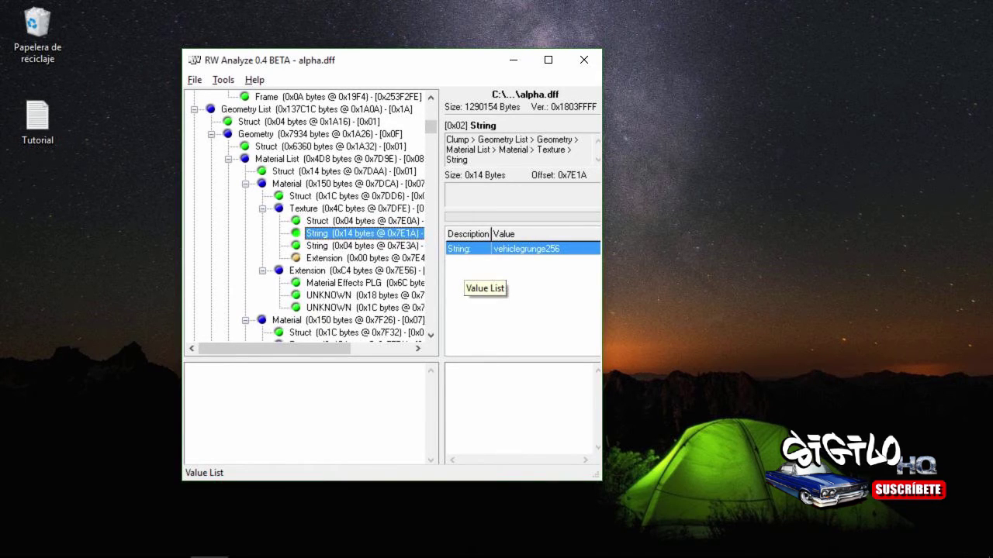
{"action": "key", "text": "F3"}
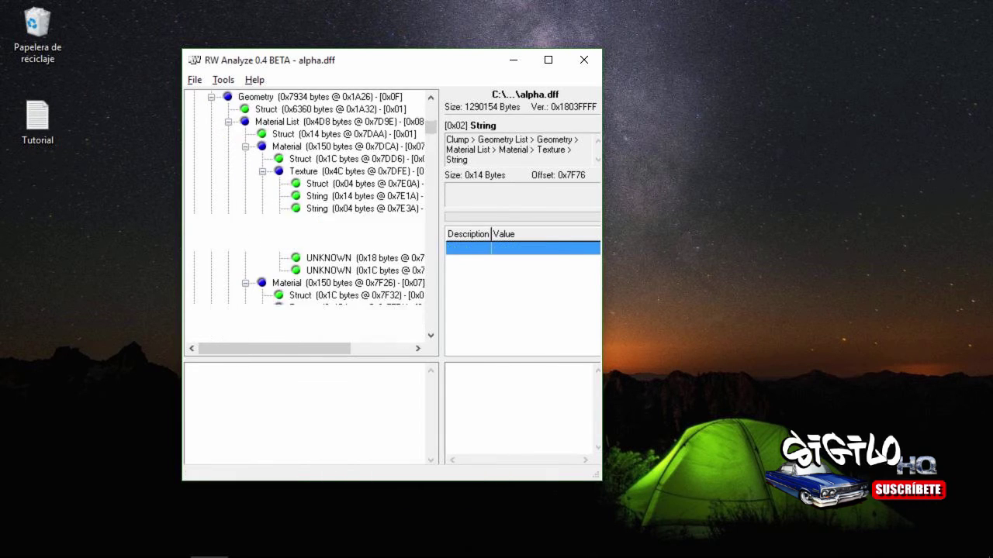
{"action": "key", "text": "F3"}
{"action": "key", "text": "F3"}
{"action": "key", "text": "F3"}
{"action": "key", "text": "F3"}
{"action": "key", "text": "F3"}
{"action": "key", "text": "F3"}
{"action": "key", "text": "F3"}
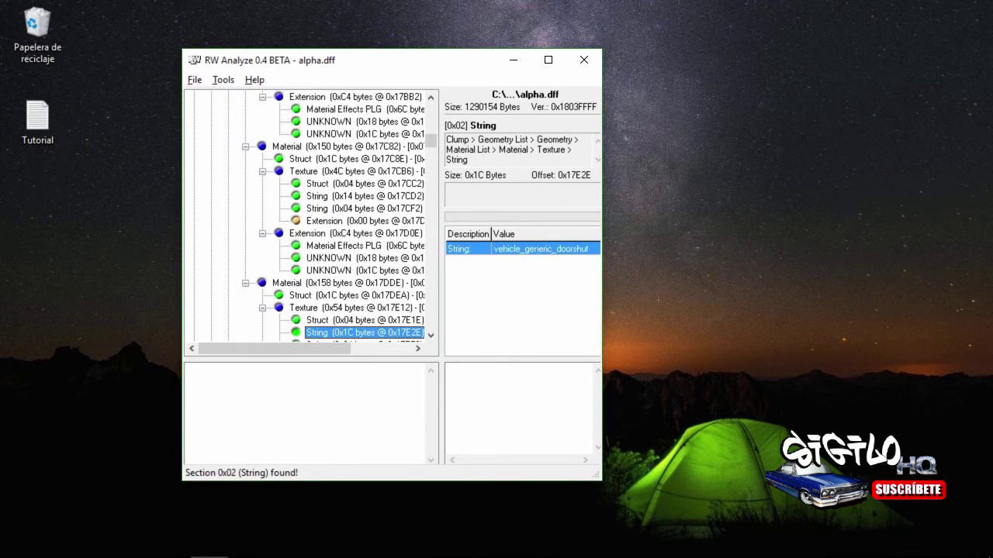
{"action": "key", "text": "F3"}
{"action": "key", "text": "F3"}
{"action": "key", "text": "F3"}
{"action": "key", "text": "F3"}
{"action": "key", "text": "F3"}
{"action": "key", "text": "F3"}
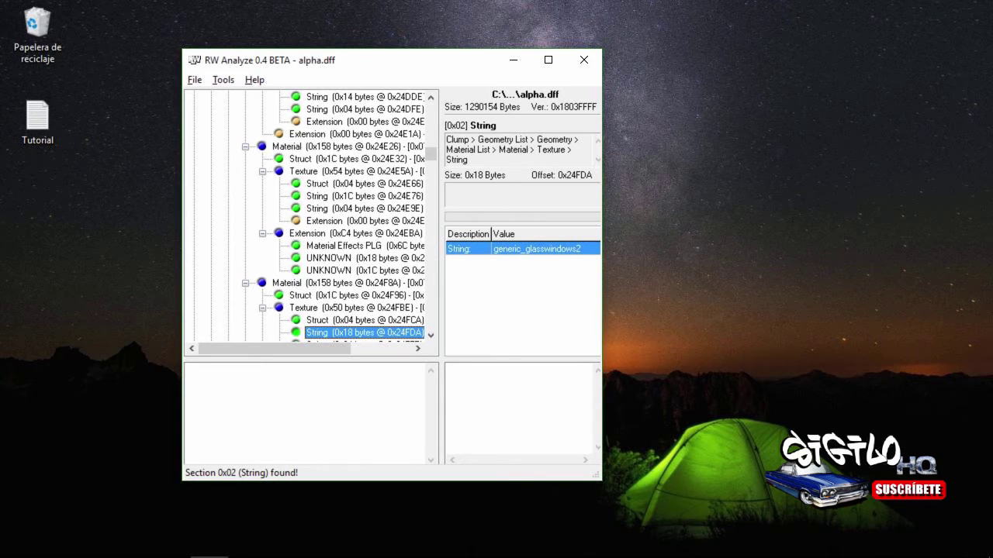
{"action": "scroll", "coordinate": [303, 281], "scroll_direction": "down", "scroll_amount": 3}
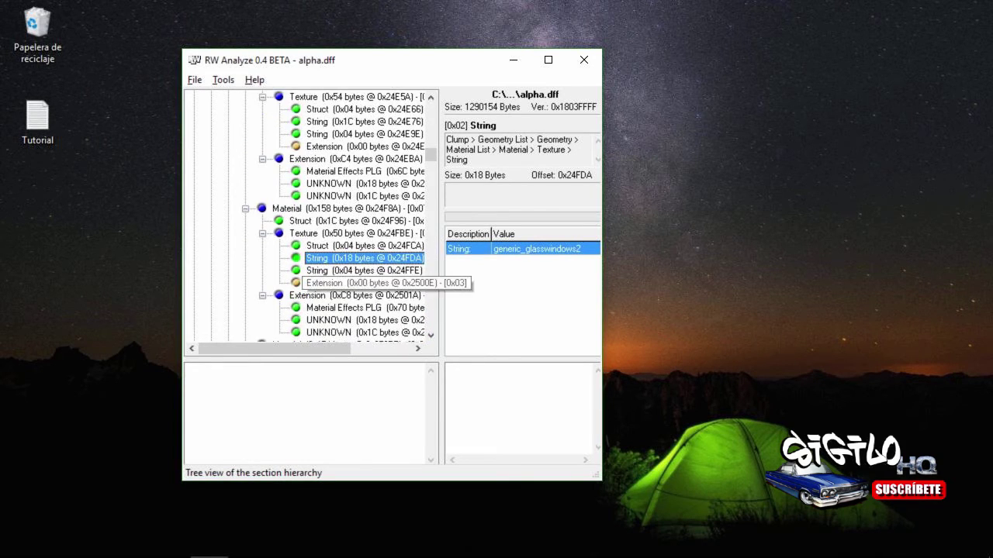
{"action": "scroll", "coordinate": [302, 280], "scroll_direction": "down", "scroll_amount": 1}
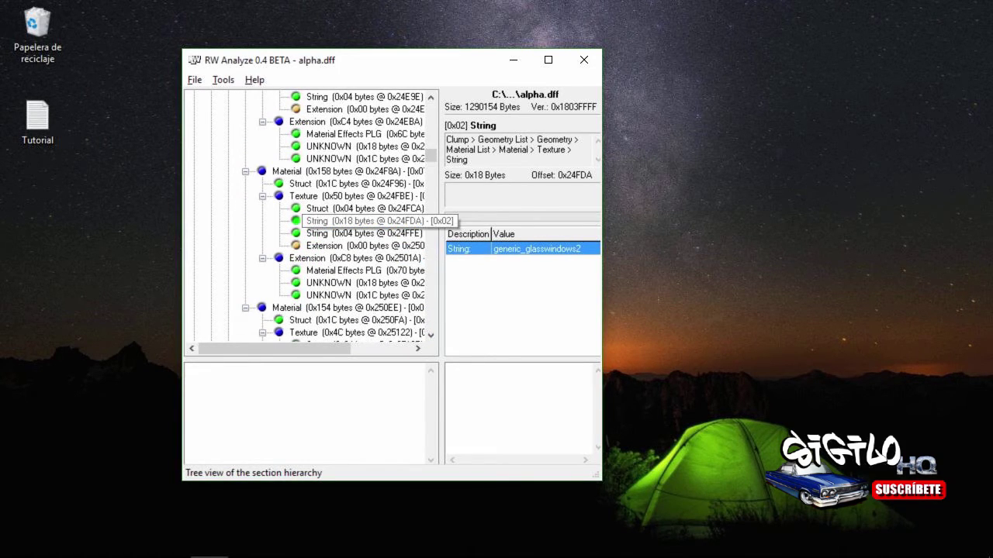
{"action": "left_click", "coordinate": [374, 225]}
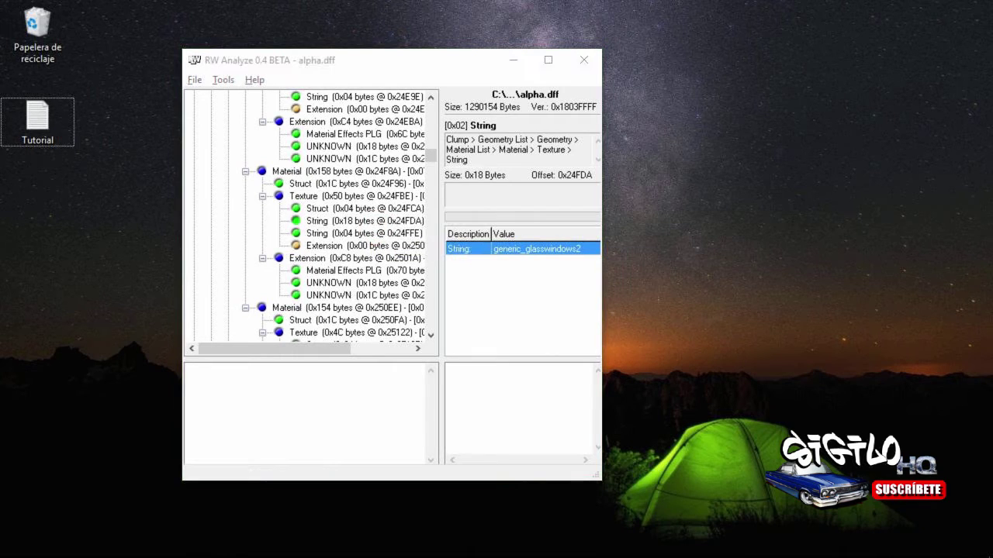
Step: Change the generic_glasswindows2 string to Tutorial_SigiloHQ_001
{"action": "left_click", "coordinate": [385, 221]}
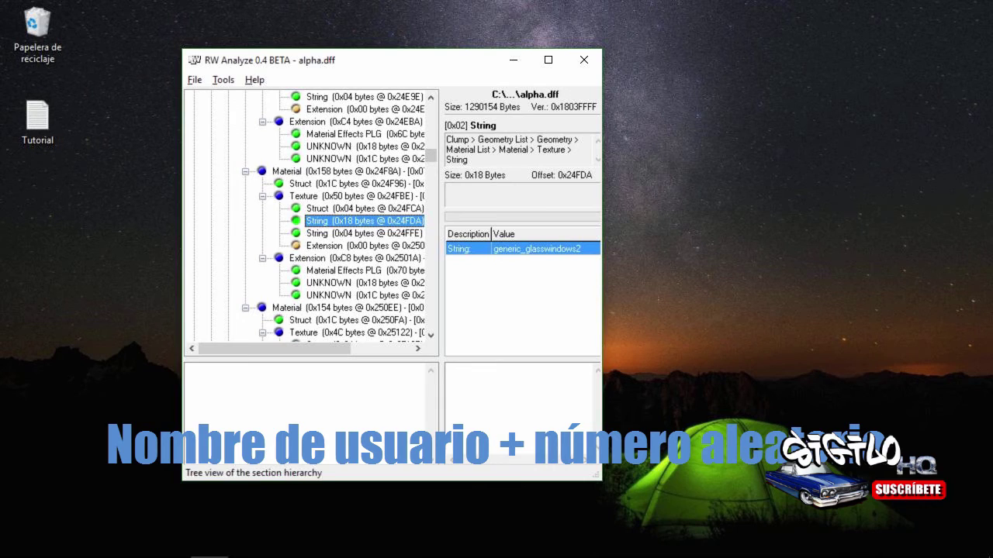
{"action": "double_click", "coordinate": [386, 221]}
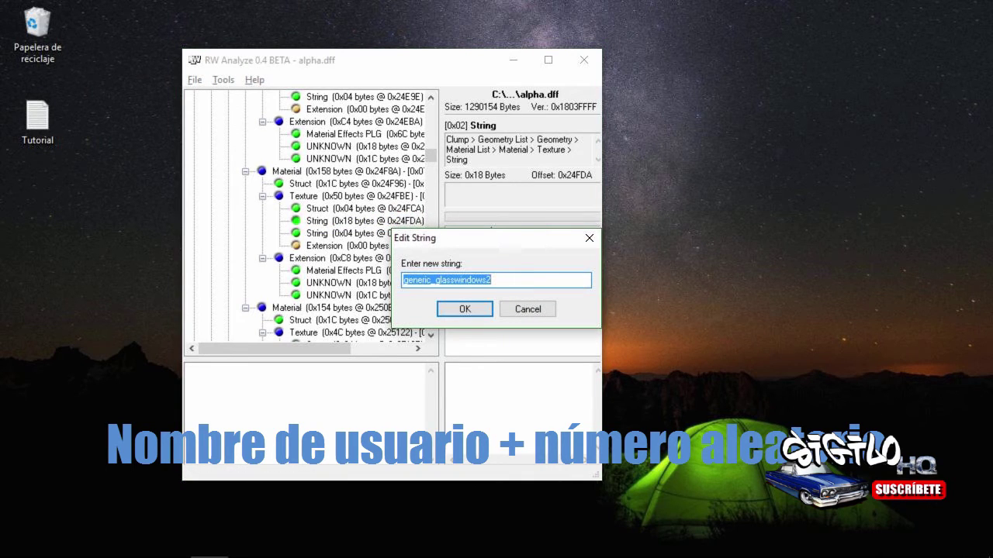
{"action": "type", "text": "Tut"}
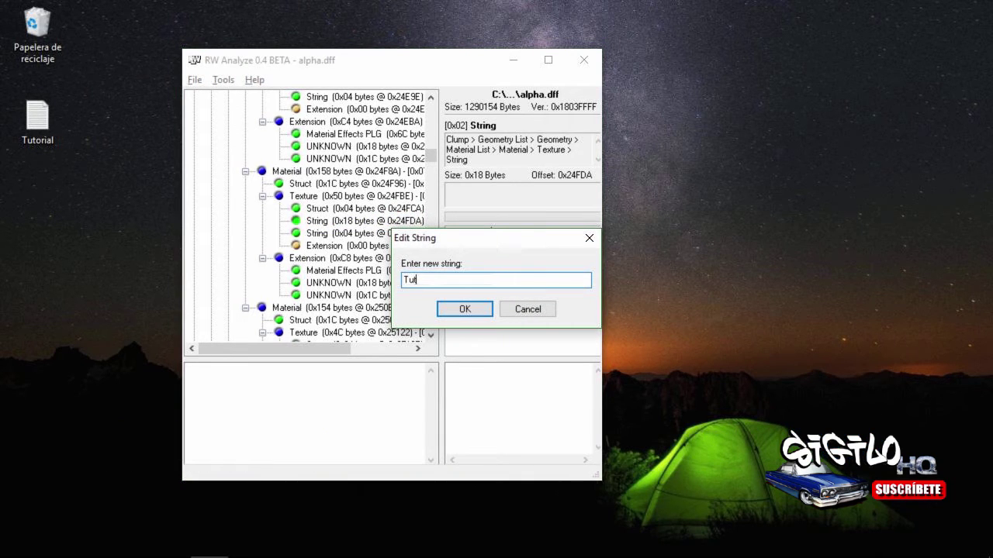
{"action": "type", "text": "orial_SigiloH"}
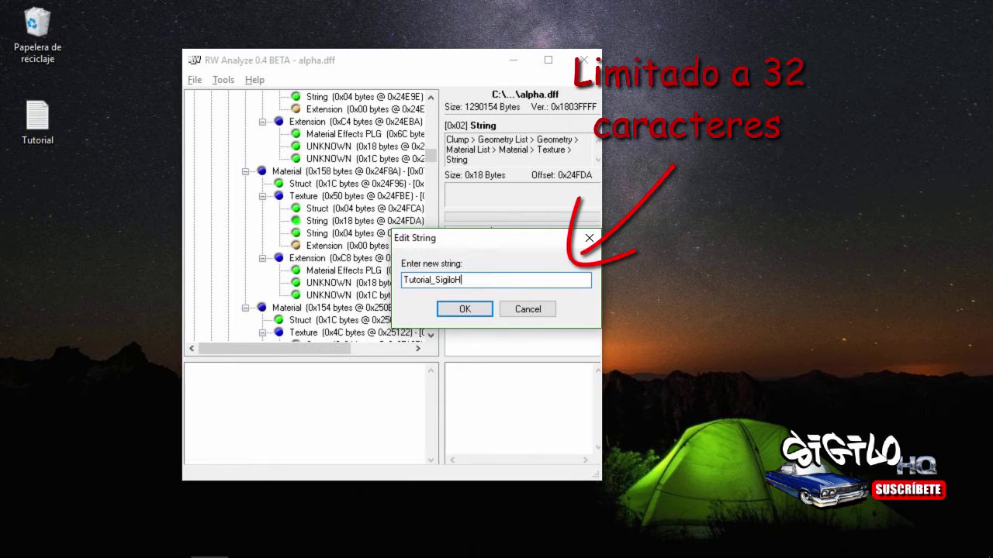
{"action": "type", "text": "Q_001"}
{"action": "key", "text": "shift+Left"}
{"action": "key", "text": "shift+Left"}
{"action": "key", "text": "shift+Left"}
{"action": "key", "text": "shift+Left"}
{"action": "key", "text": "shift+Left"}
{"action": "key", "text": "shift+Left"}
{"action": "key", "text": "shift+Left"}
{"action": "key", "text": "shift+Left"}
{"action": "key", "text": "shift+Left"}
{"action": "key", "text": "shift+Left"}
{"action": "key", "text": "shift+Left"}
{"action": "key", "text": "shift+Left"}
{"action": "key", "text": "shift+Left"}
{"action": "key", "text": "shift+Left"}
{"action": "key", "text": "shift+Left"}
{"action": "key", "text": "shift+Left"}
{"action": "key", "text": "shift+Left"}
{"action": "key", "text": "shift+Left"}
{"action": "key", "text": "shift+Left"}
{"action": "key", "text": "shift+Left"}
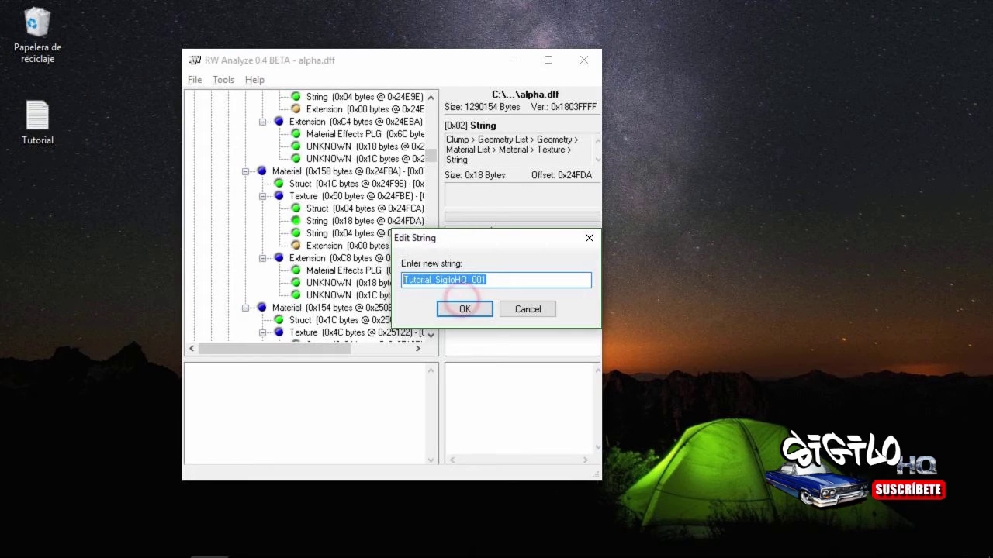
{"action": "left_click", "coordinate": [464, 308]}
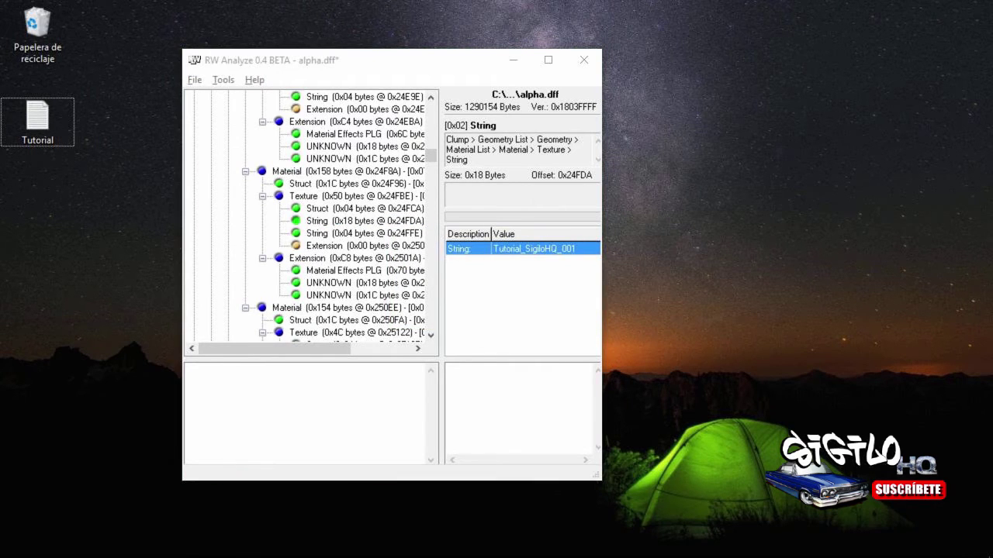
Step: Find the generic_glasswindows2 String section at offset 0x2D3AA and change its value to Tutorial_SigiloHQ_001
{"action": "left_click", "coordinate": [403, 221]}
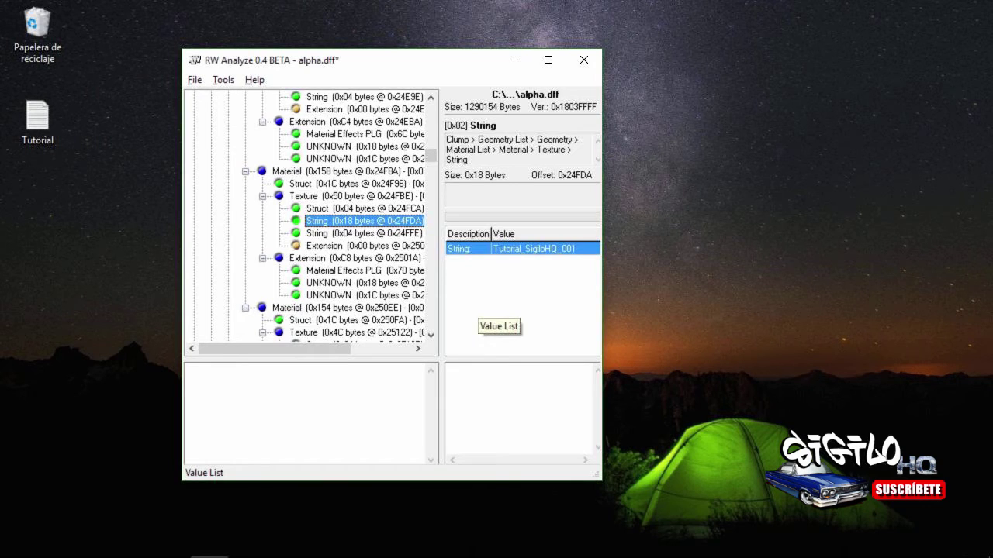
{"action": "scroll", "coordinate": [310, 218], "scroll_direction": "down", "scroll_amount": 1}
{"action": "left_click", "coordinate": [365, 331]}
{"action": "key", "text": "F3"}
{"action": "key", "text": "F3"}
{"action": "key", "text": "F3"}
{"action": "key", "text": "F3"}
{"action": "key", "text": "F3"}
{"action": "key", "text": "F3"}
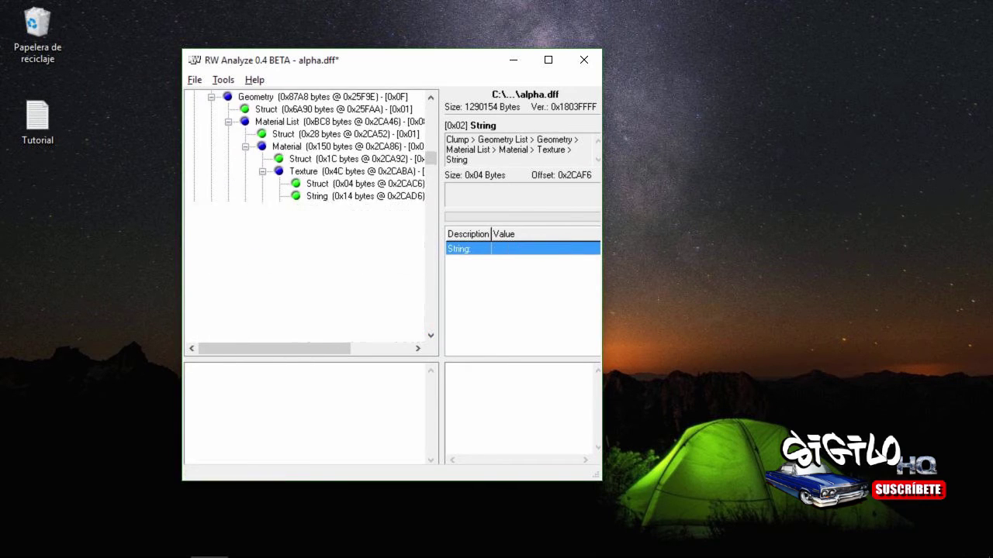
{"action": "key", "text": "F3"}
{"action": "key", "text": "F3"}
{"action": "key", "text": "F3"}
{"action": "key", "text": "F3"}
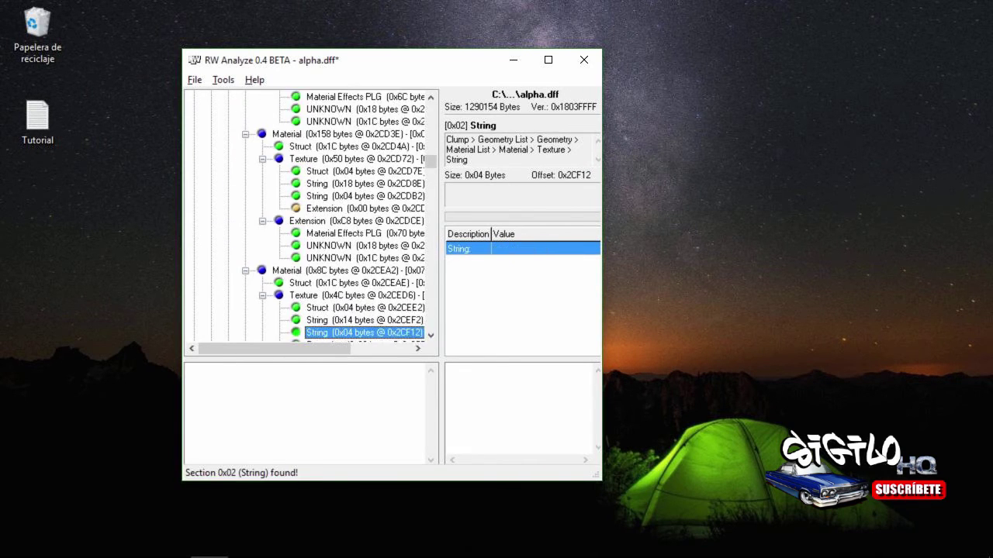
{"action": "key", "text": "F3"}
{"action": "key", "text": "F3"}
{"action": "key", "text": "F3"}
{"action": "key", "text": "F3"}
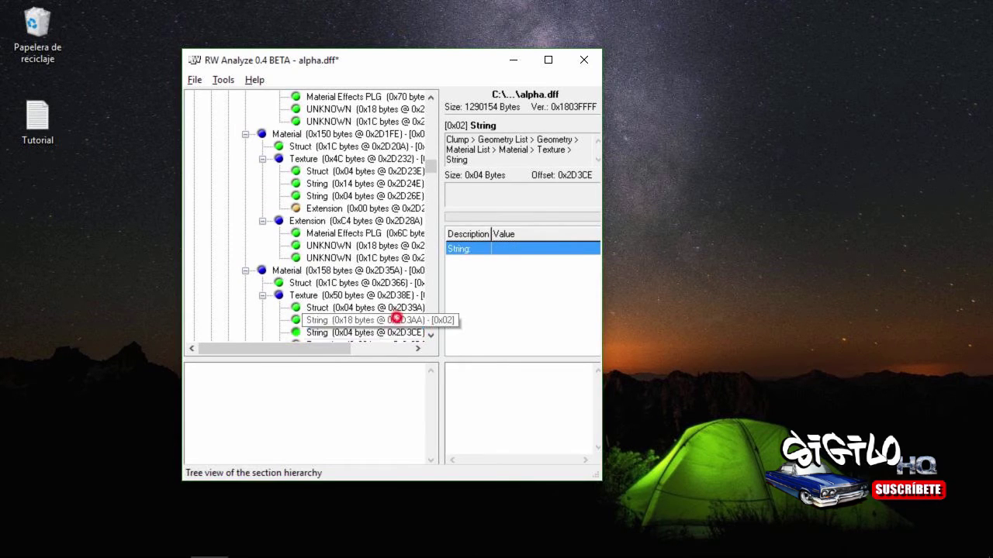
{"action": "double_click", "coordinate": [396, 318]}
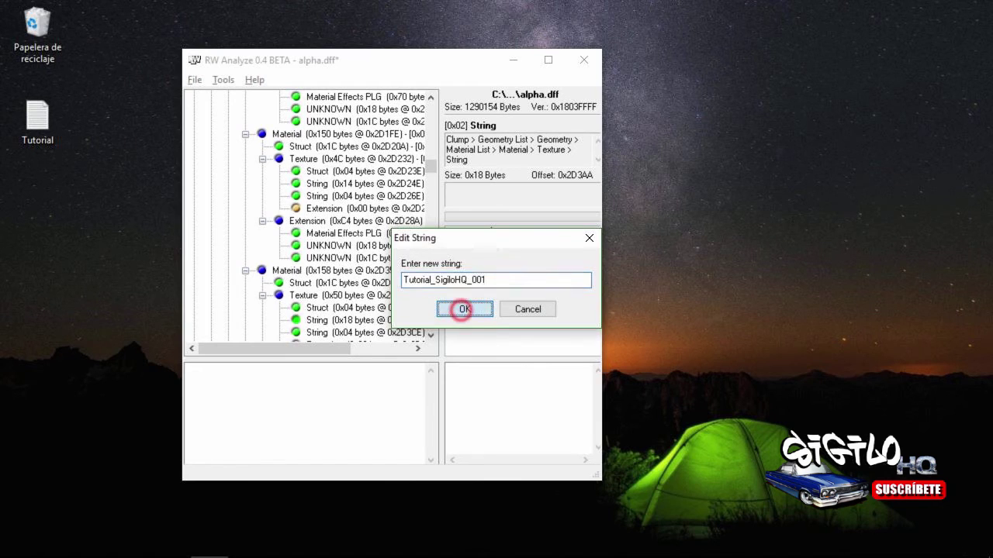
{"action": "left_click", "coordinate": [464, 310]}
Step: Continue through the String sections to generic_glasswindows2 at offset 0x34012 and rename it Tutorial_SigiloHQ_001
{"action": "key", "text": "F3"}
{"action": "key", "text": "F3"}
{"action": "key", "text": "F3"}
{"action": "key", "text": "F3"}
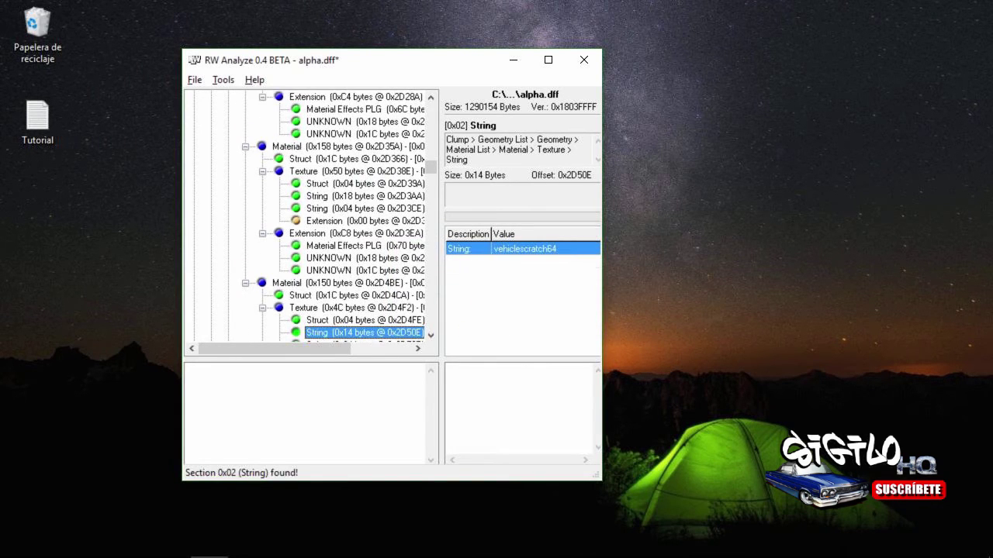
{"action": "key", "text": "F3"}
{"action": "key", "text": "F3"}
{"action": "key", "text": "F3"}
{"action": "key", "text": "F3"}
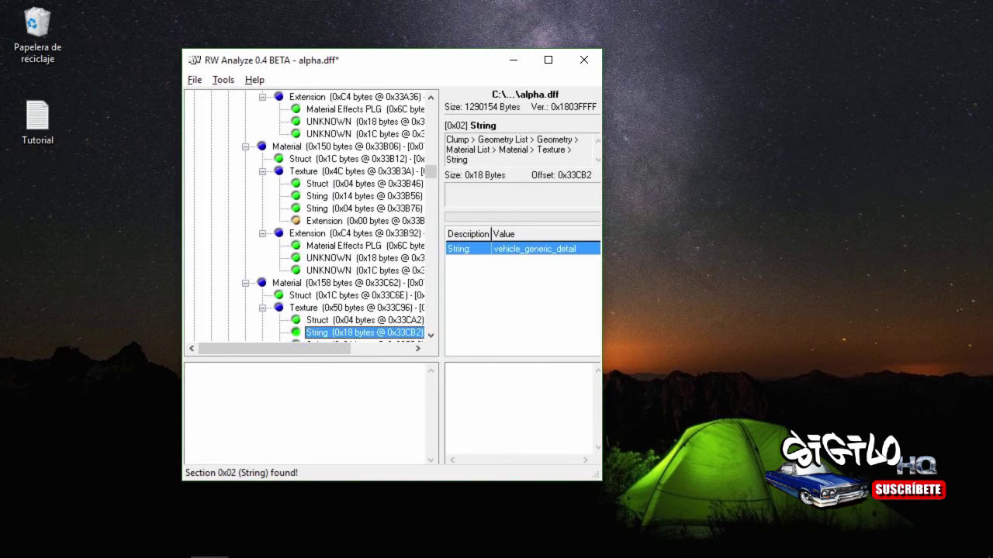
{"action": "key", "text": "F3"}
{"action": "key", "text": "F3"}
{"action": "key", "text": "F3"}
{"action": "key", "text": "F3"}
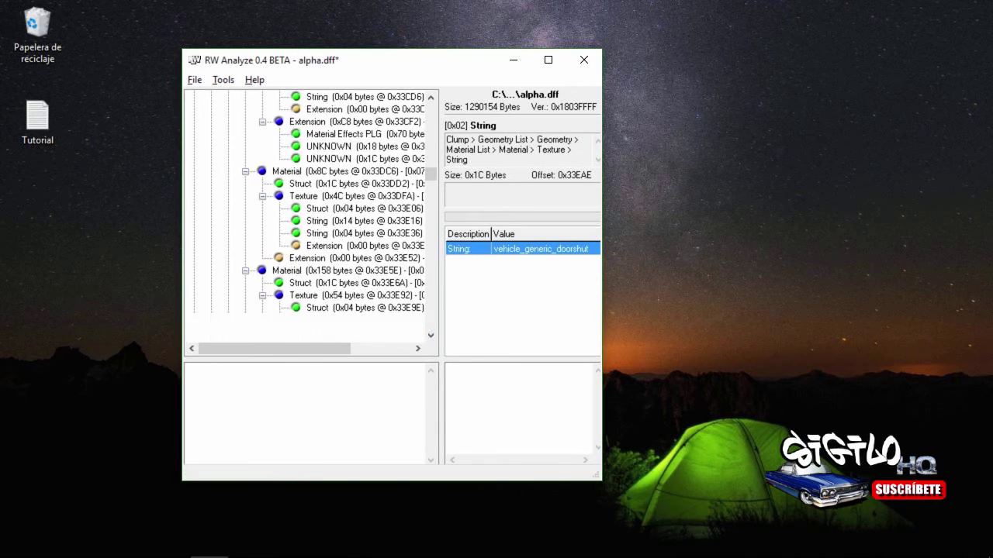
{"action": "double_click", "coordinate": [386, 321]}
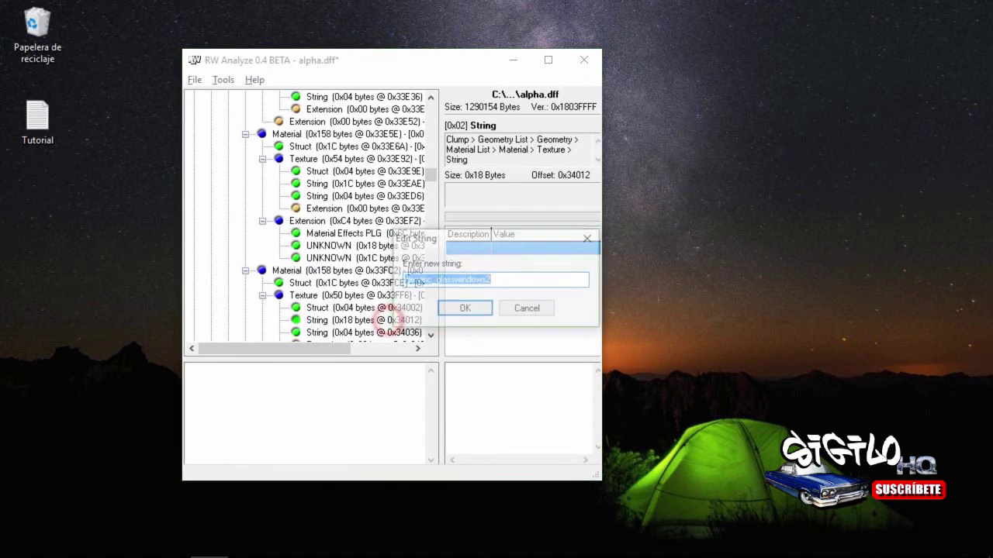
{"action": "left_click", "coordinate": [465, 309]}
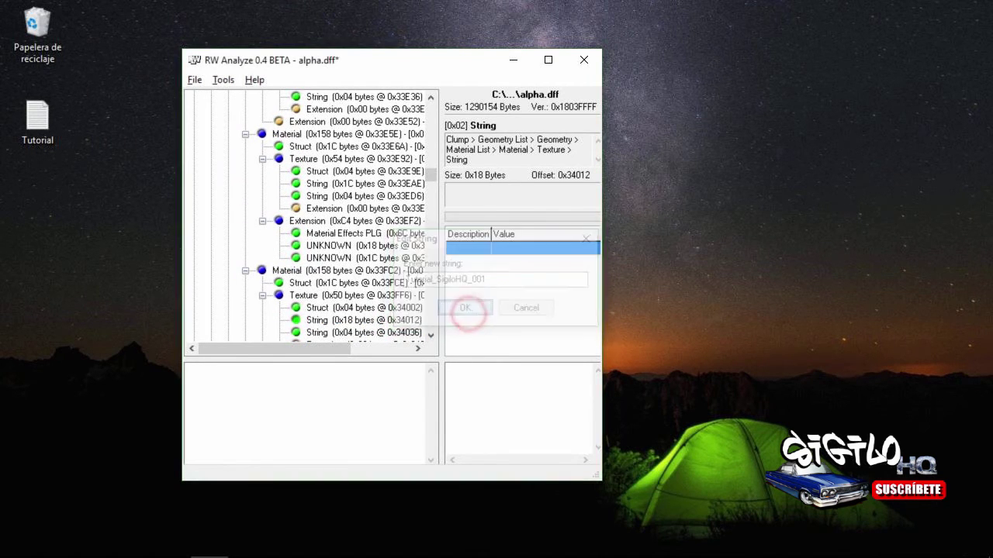
Step: Locate the following generic_glasswindows2 entry, the String section at offset 0x3BD0A, and set it to Tutorial_SigiloHQ_001
{"action": "key", "text": "F3"}
{"action": "key", "text": "F3"}
{"action": "key", "text": "F3"}
{"action": "key", "text": "F3"}
{"action": "key", "text": "F3"}
{"action": "key", "text": "F3"}
{"action": "key", "text": "F3"}
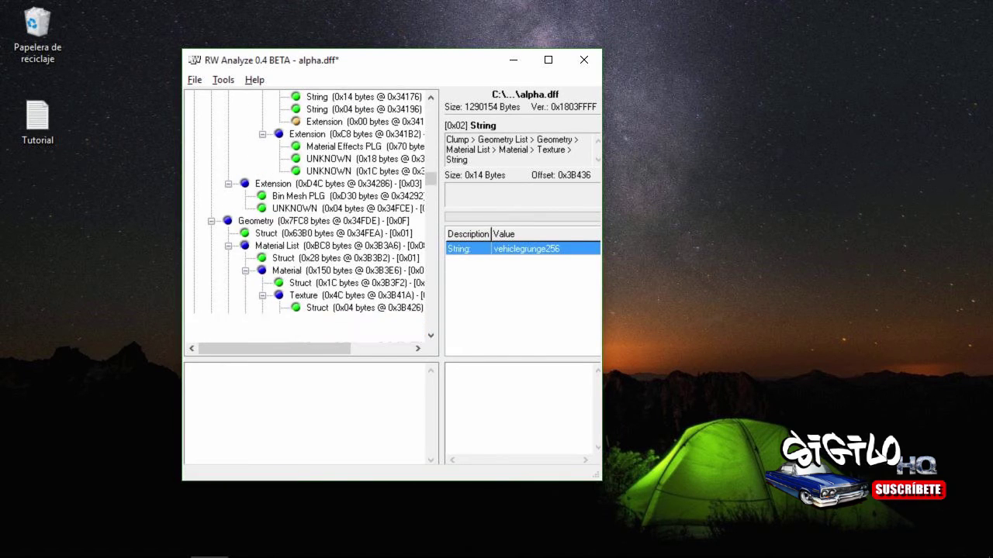
{"action": "key", "text": "F3"}
{"action": "key", "text": "F3"}
{"action": "key", "text": "F3"}
{"action": "key", "text": "F3"}
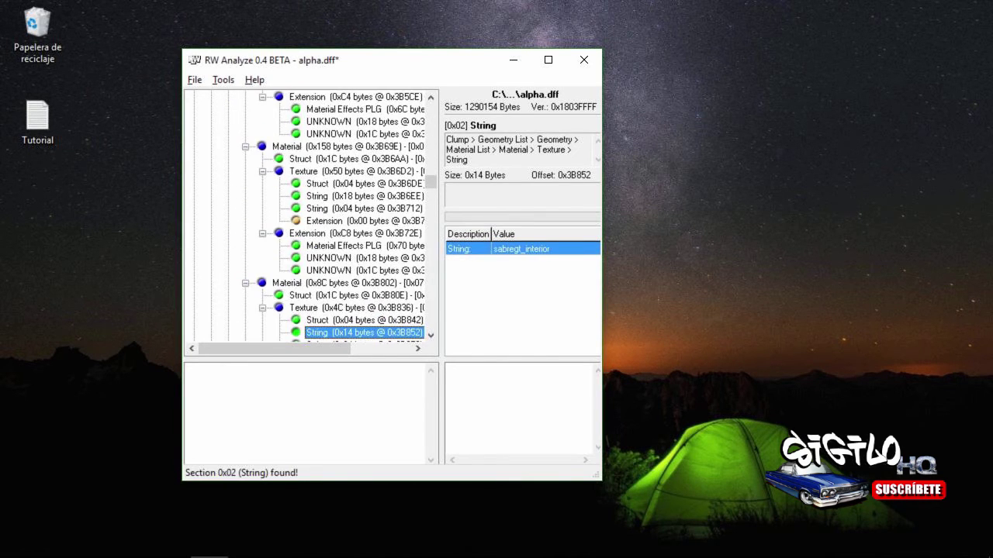
{"action": "key", "text": "F3"}
{"action": "key", "text": "F3"}
{"action": "key", "text": "F3"}
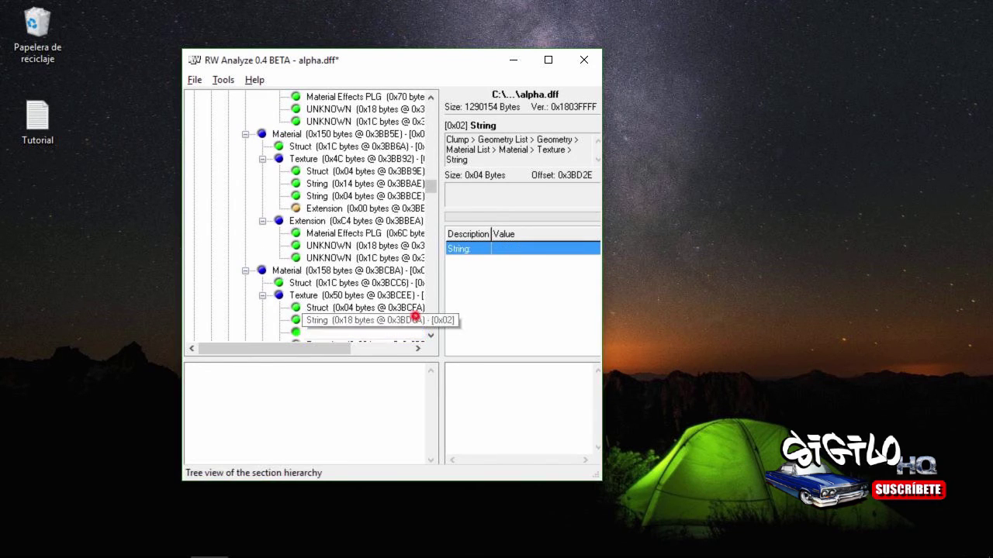
{"action": "double_click", "coordinate": [411, 320]}
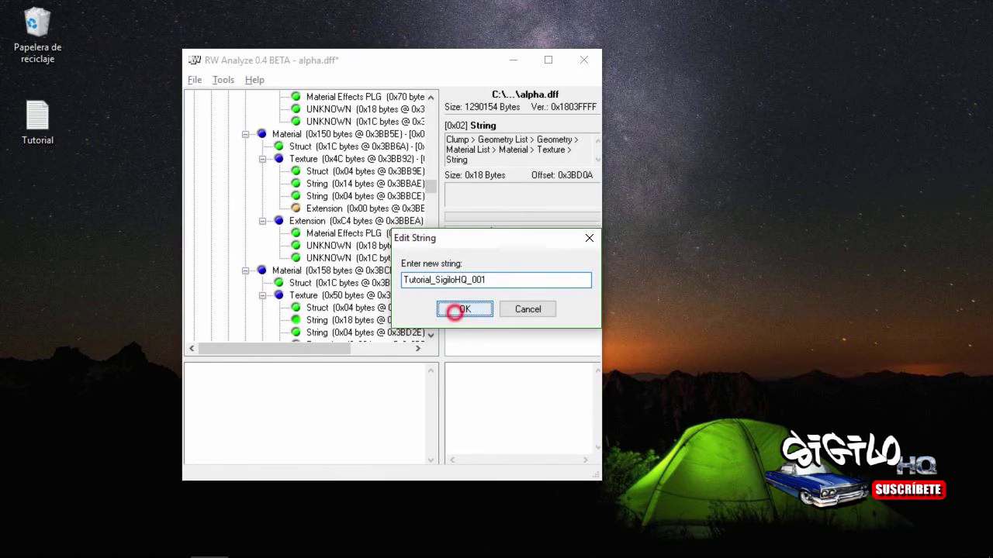
{"action": "left_click", "coordinate": [455, 312]}
Step: Advance to the next geometry's generic_glasswindows2 string at offset 0x3DE52 and replace it with Tutorial_SigiloHQ_001
{"action": "key", "text": "F3"}
{"action": "key", "text": "F3"}
{"action": "key", "text": "F3"}
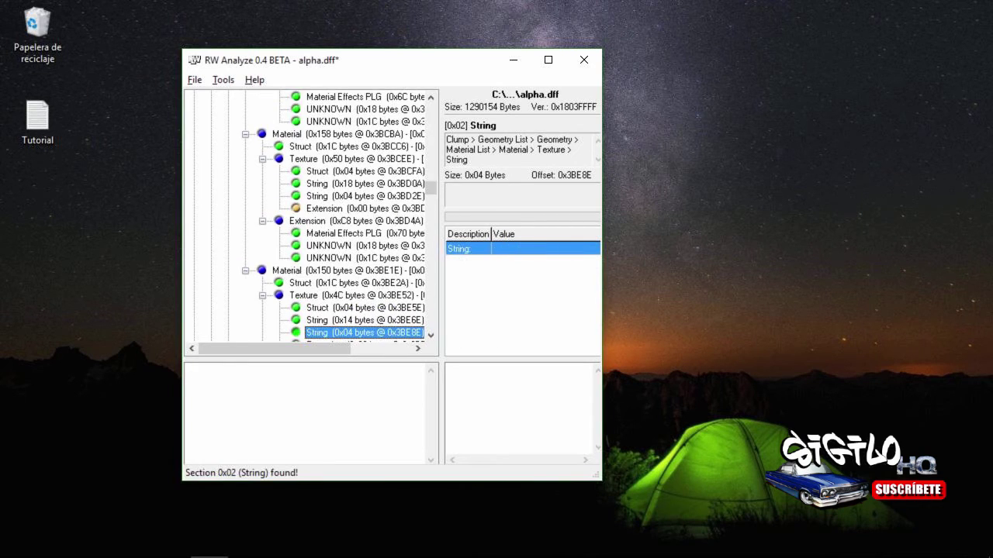
{"action": "key", "text": "F3"}
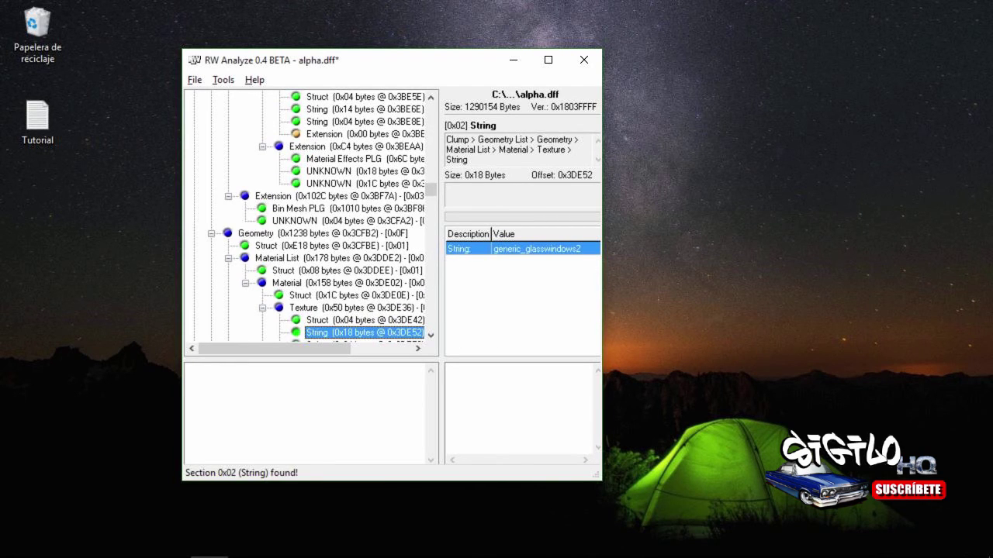
{"action": "double_click", "coordinate": [388, 333]}
{"action": "left_click", "coordinate": [467, 308]}
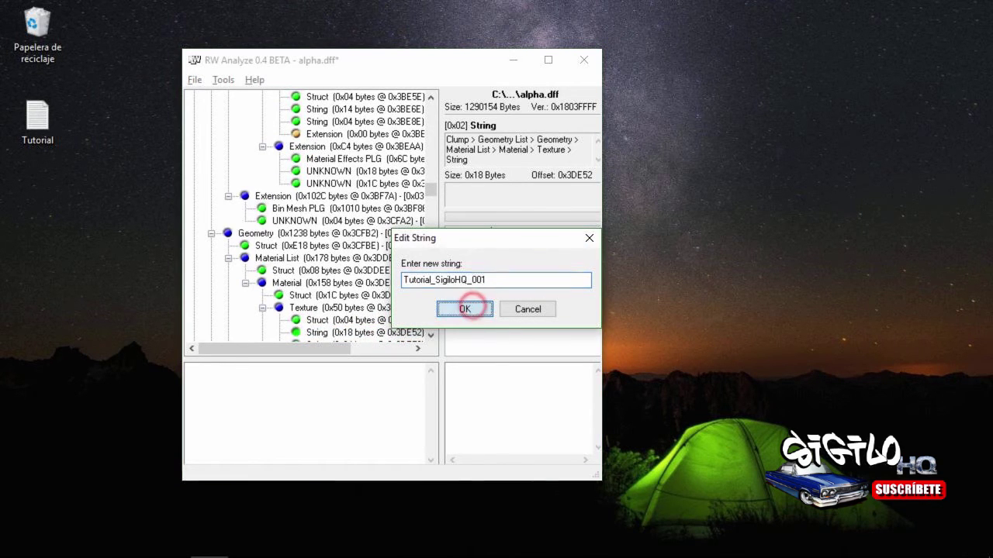
Step: Set the first texture's name String in the next geometry, at offset 0x3FE8A, to Tutorial_SigiloHQ_001
{"action": "key", "text": "F3"}
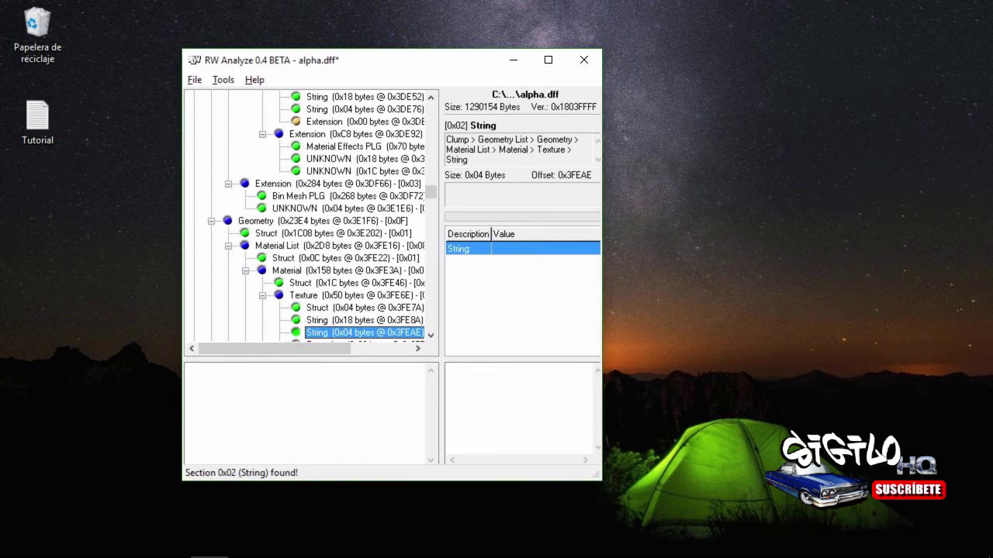
{"action": "double_click", "coordinate": [388, 320]}
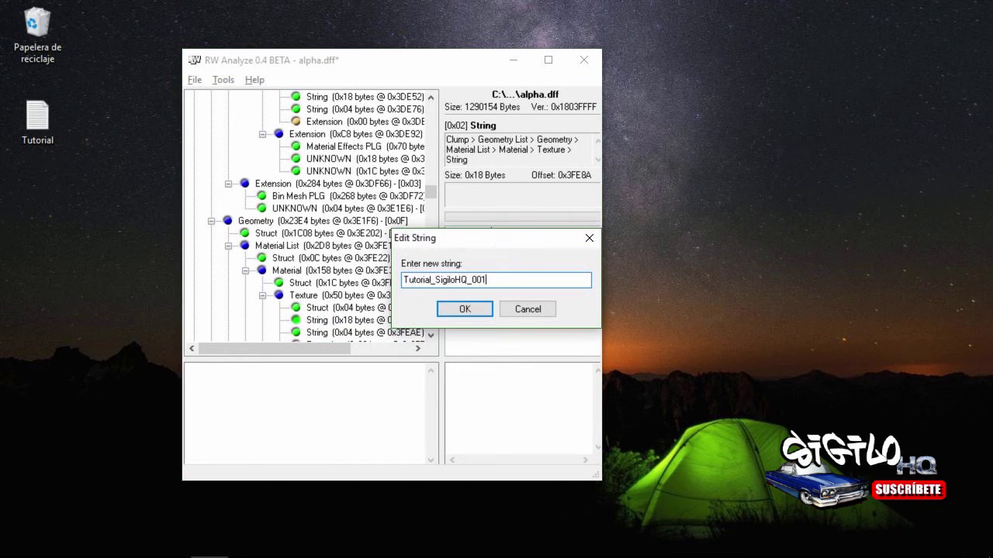
{"action": "type", "text": "Tutorial_SigiloHQ_001"}
{"action": "key", "text": "Return"}
Step: Continue through the String sections to the generic_glasswindows2 entry at offset 0xEC30E and rename it Tutorial_SigiloHQ_001
{"action": "key", "text": "F3"}
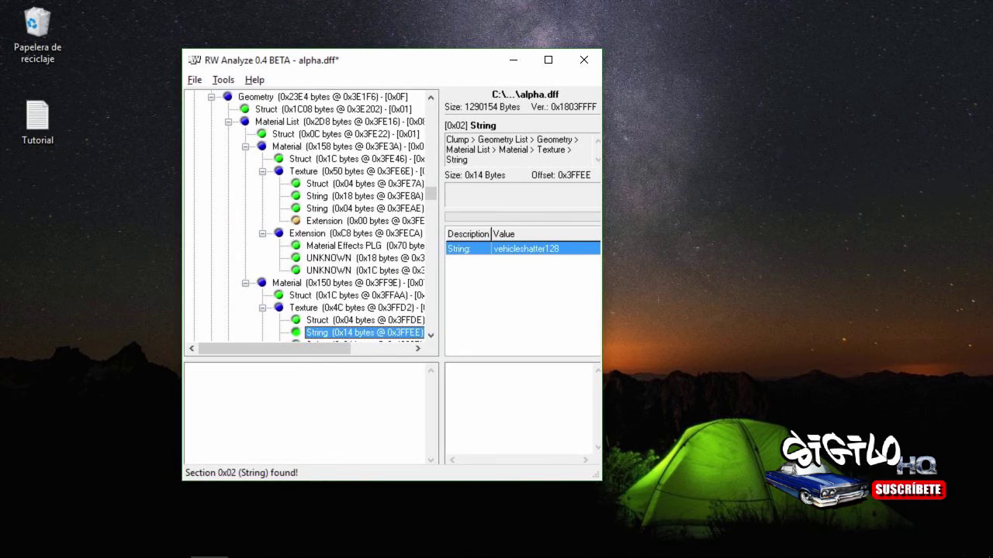
{"action": "key", "text": "F3"}
{"action": "key", "text": "F3"}
{"action": "key", "text": "F3"}
{"action": "key", "text": "F3"}
{"action": "key", "text": "F3"}
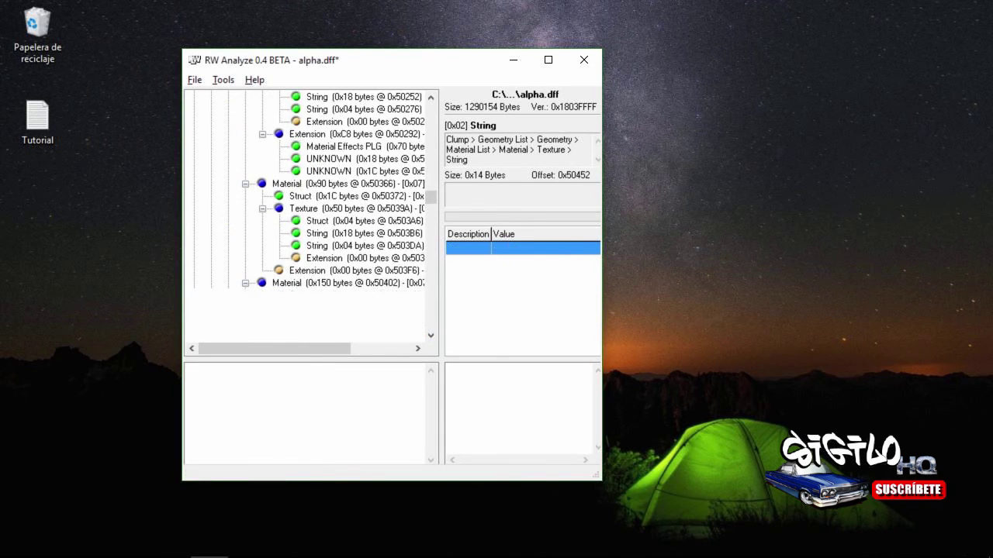
{"action": "key", "text": "F3"}
{"action": "key", "text": "F3"}
{"action": "key", "text": "F3"}
{"action": "key", "text": "F3"}
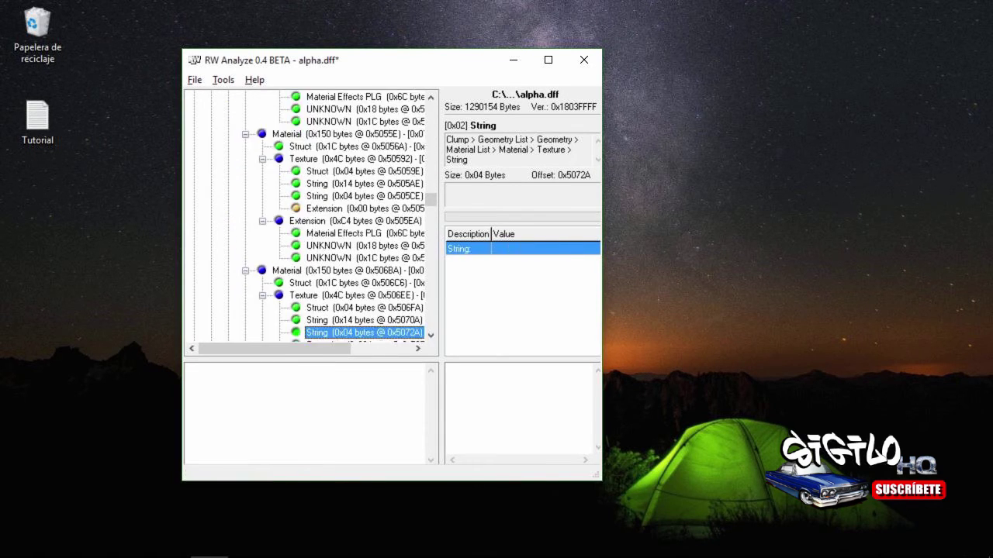
{"action": "key", "text": "F3"}
{"action": "key", "text": "F3"}
{"action": "key", "text": "F3"}
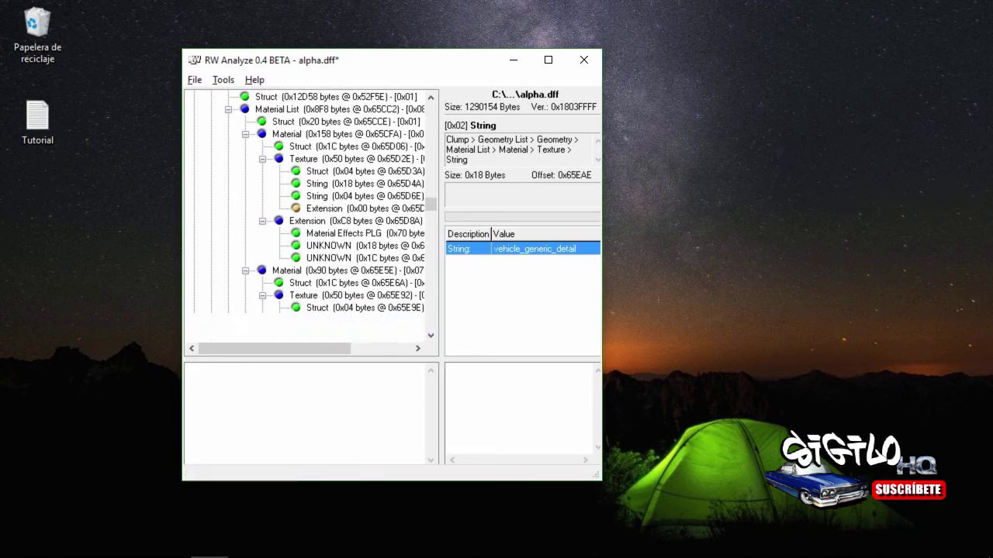
{"action": "key", "text": "F3"}
{"action": "key", "text": "F3"}
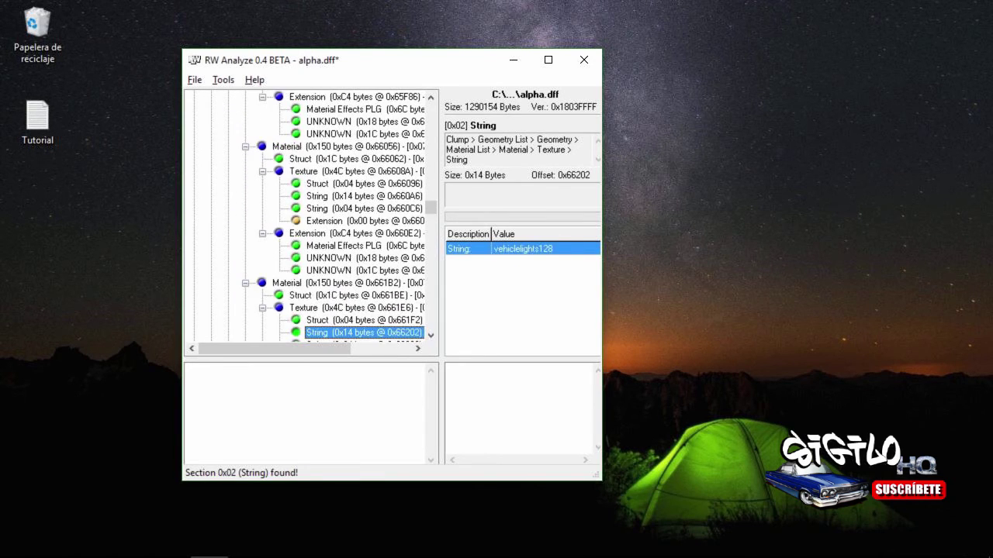
{"action": "key", "text": "F3"}
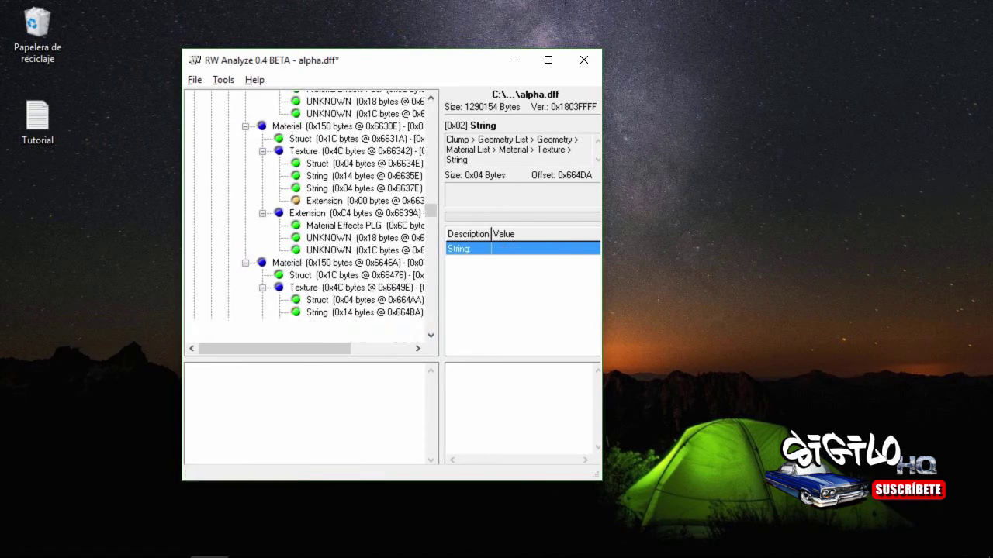
{"action": "key", "text": "F3"}
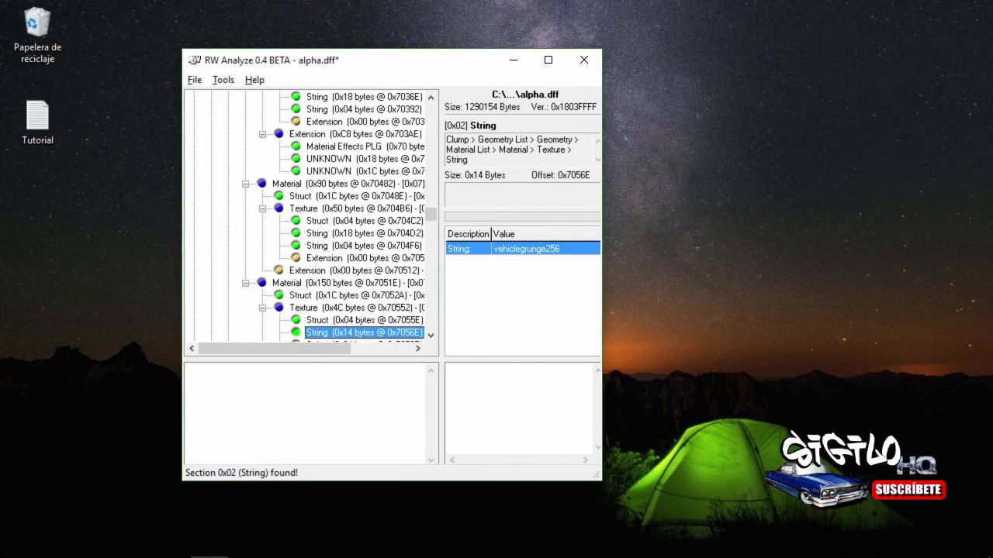
{"action": "key", "text": "F3"}
{"action": "key", "text": "F3"}
{"action": "key", "text": "F3"}
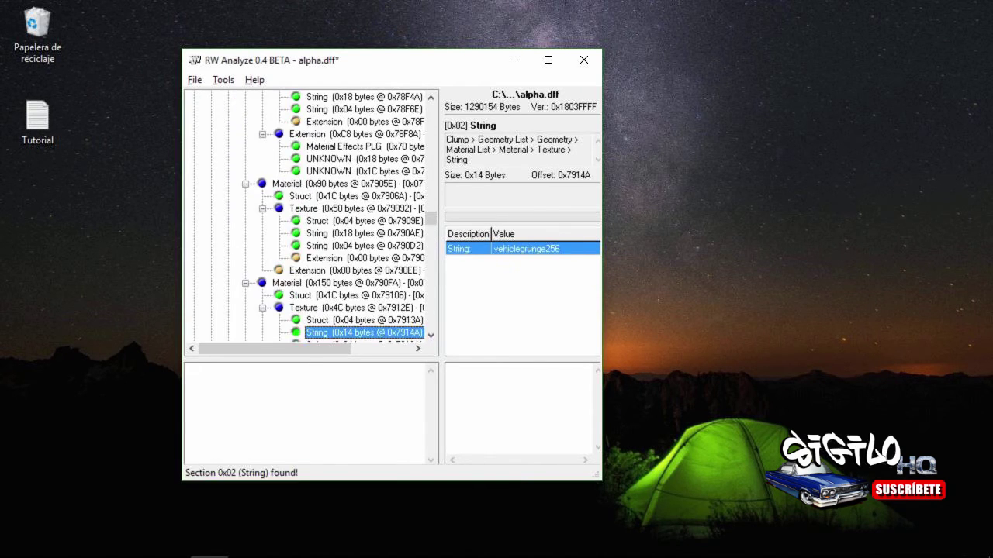
{"action": "key", "text": "F3"}
{"action": "key", "text": "F3"}
{"action": "key", "text": "F3"}
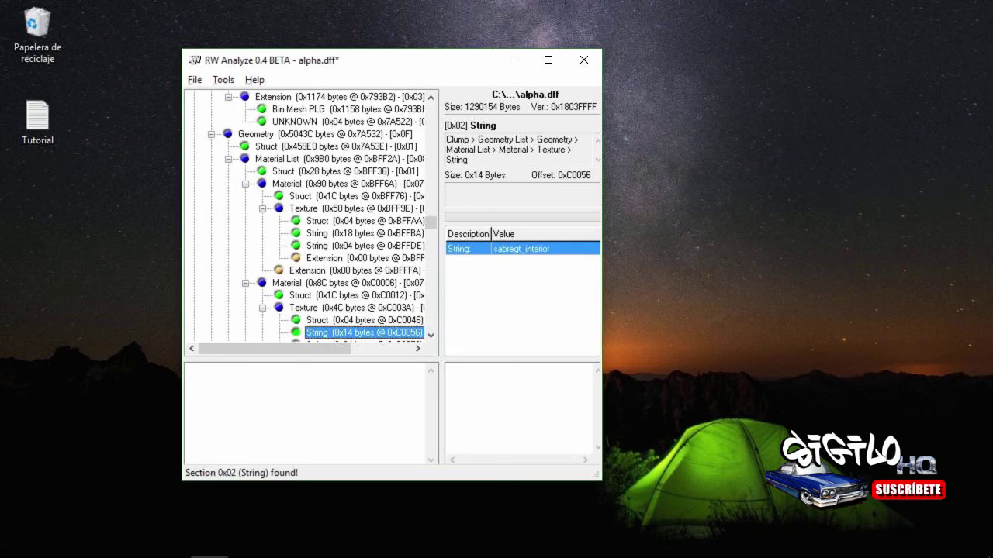
{"action": "key", "text": "F3"}
{"action": "key", "text": "F3"}
{"action": "key", "text": "F3"}
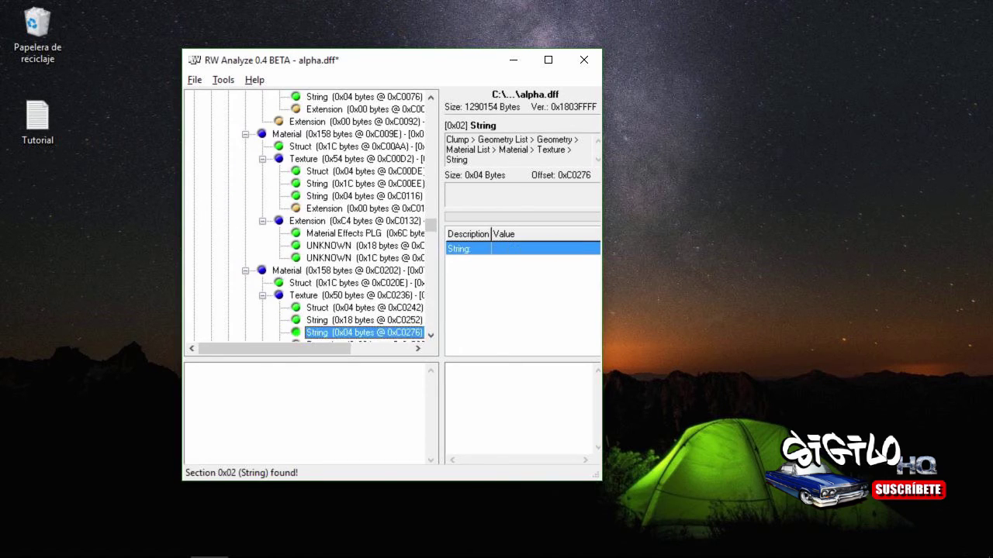
{"action": "key", "text": "F3"}
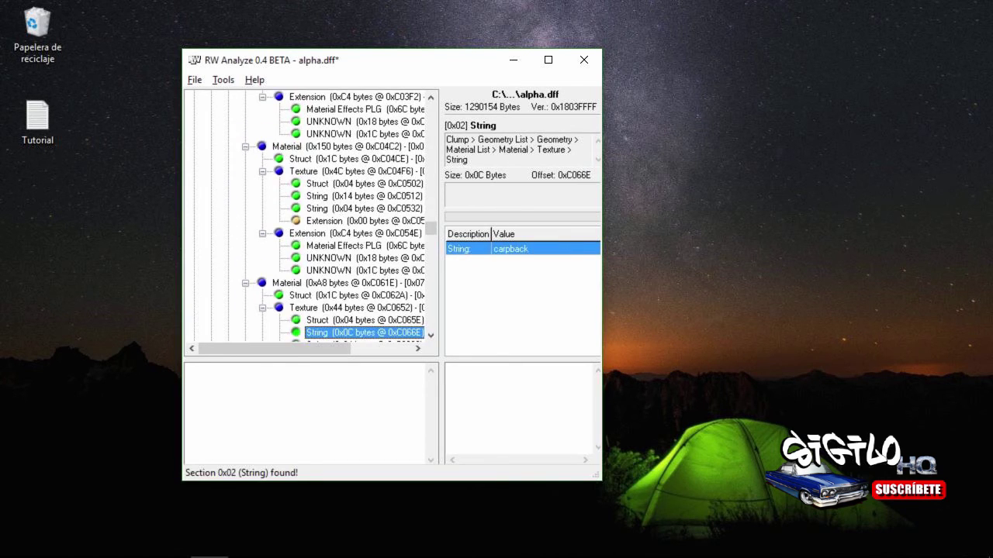
{"action": "key", "text": "F3"}
{"action": "key", "text": "F3"}
{"action": "key", "text": "F3"}
{"action": "key", "text": "F3"}
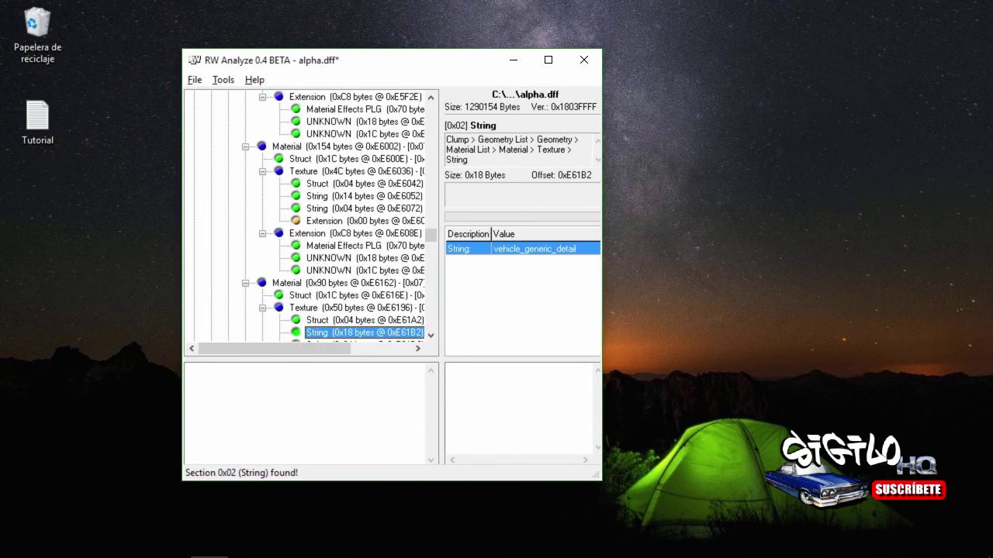
{"action": "key", "text": "F3"}
{"action": "key", "text": "F3"}
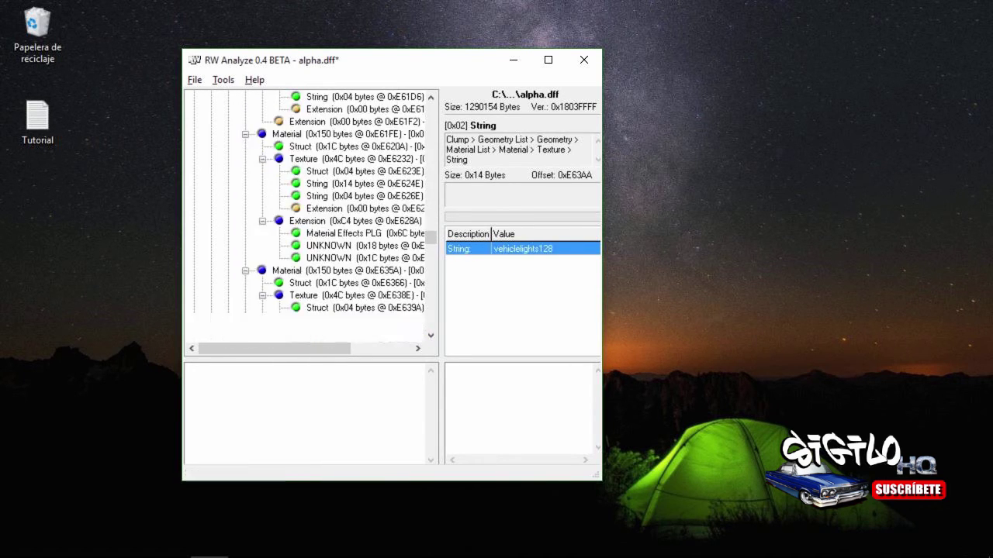
{"action": "key", "text": "F3"}
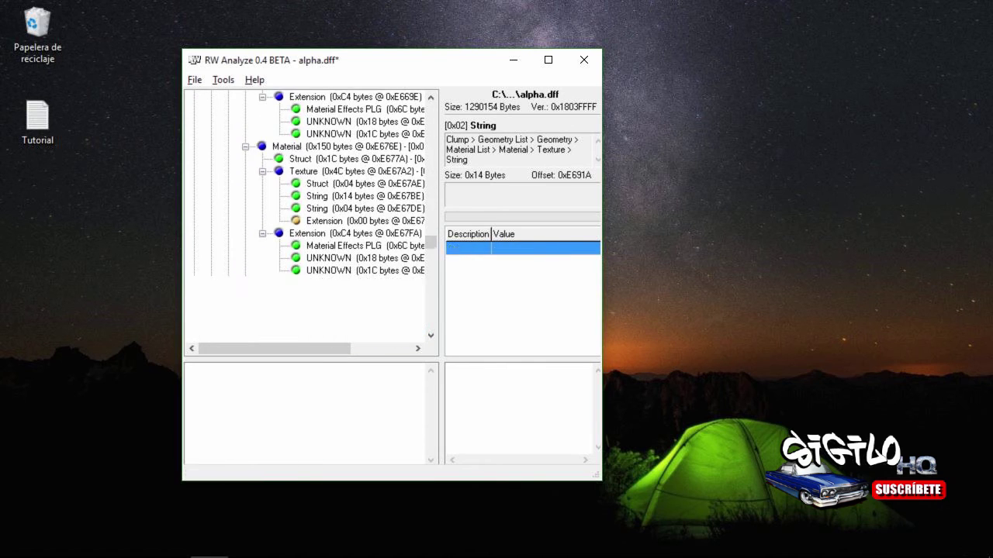
{"action": "key", "text": "F3"}
{"action": "key", "text": "F3"}
{"action": "key", "text": "F3"}
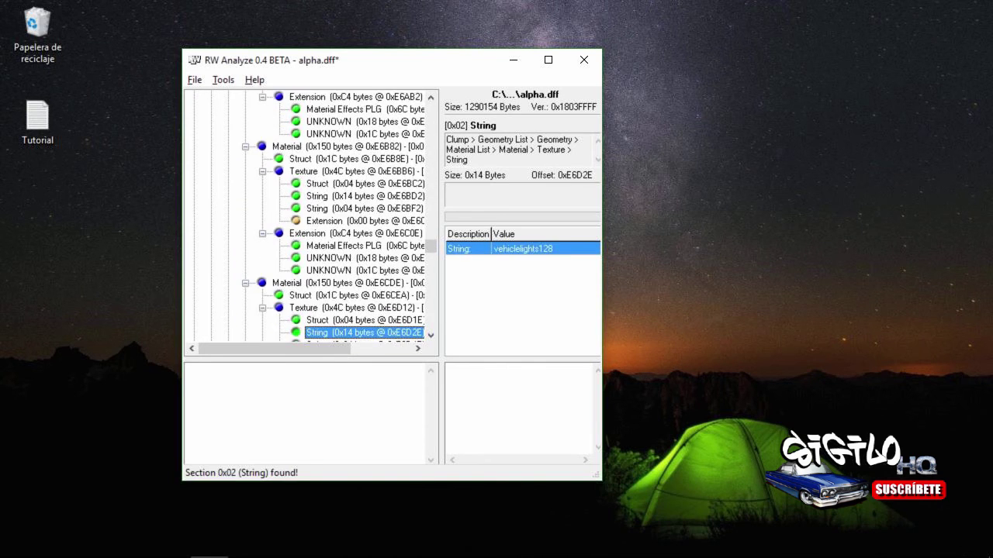
{"action": "key", "text": "F3"}
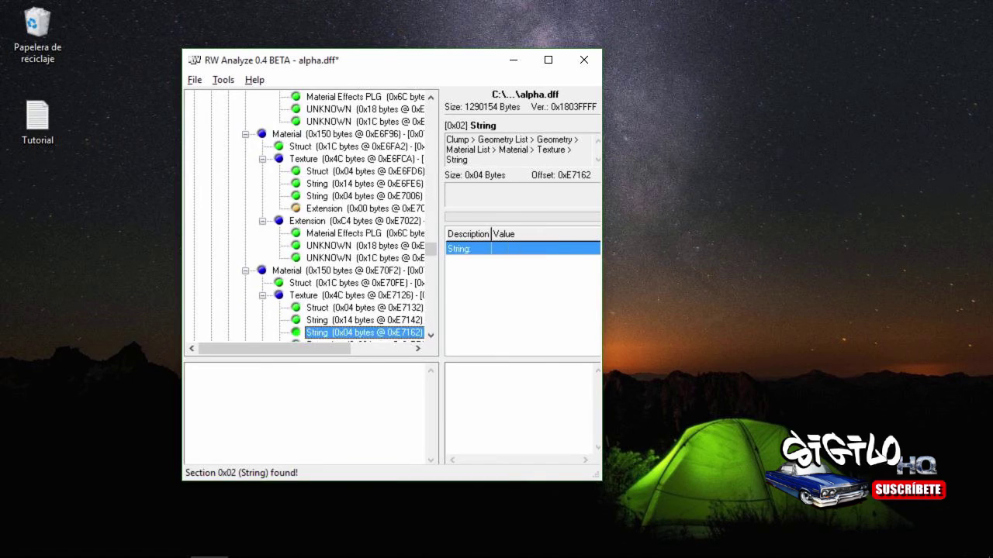
{"action": "key", "text": "F3"}
{"action": "key", "text": "F3"}
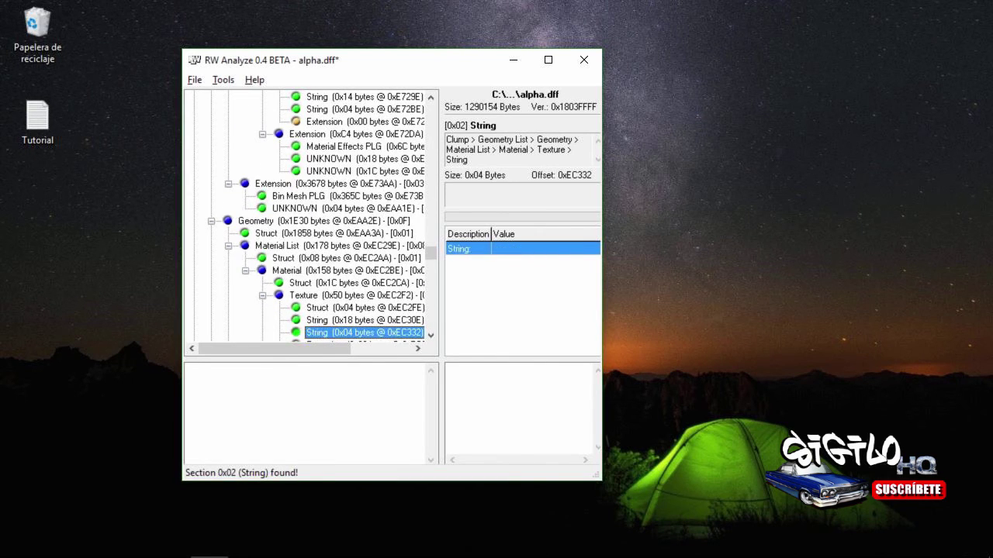
{"action": "double_click", "coordinate": [350, 320]}
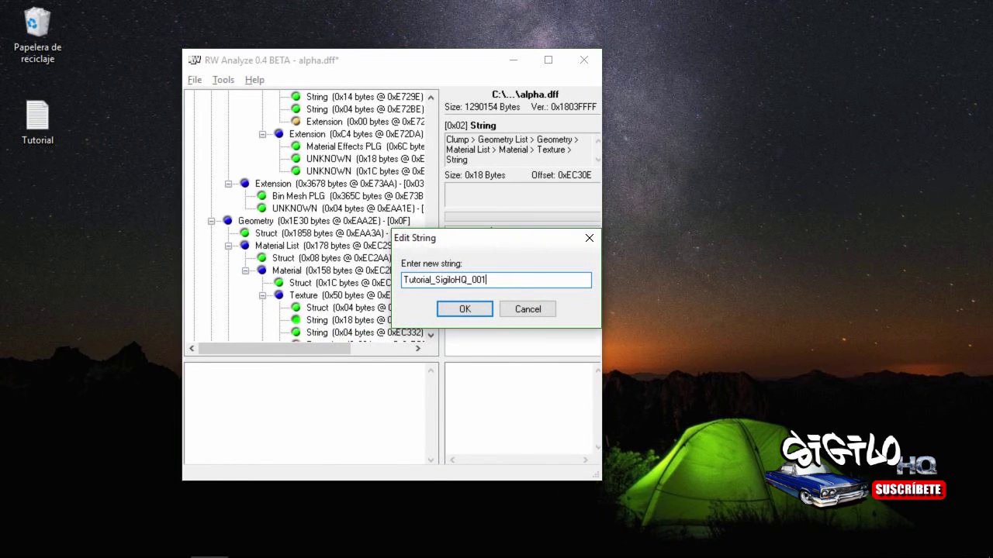
{"action": "left_click", "coordinate": [464, 309]}
Step: Check the String sections after offset 0xEC30E, as far as 0x137A42, for any remaining generic_glasswindows2 texture name
{"action": "key", "text": "F3"}
{"action": "key", "text": "F3"}
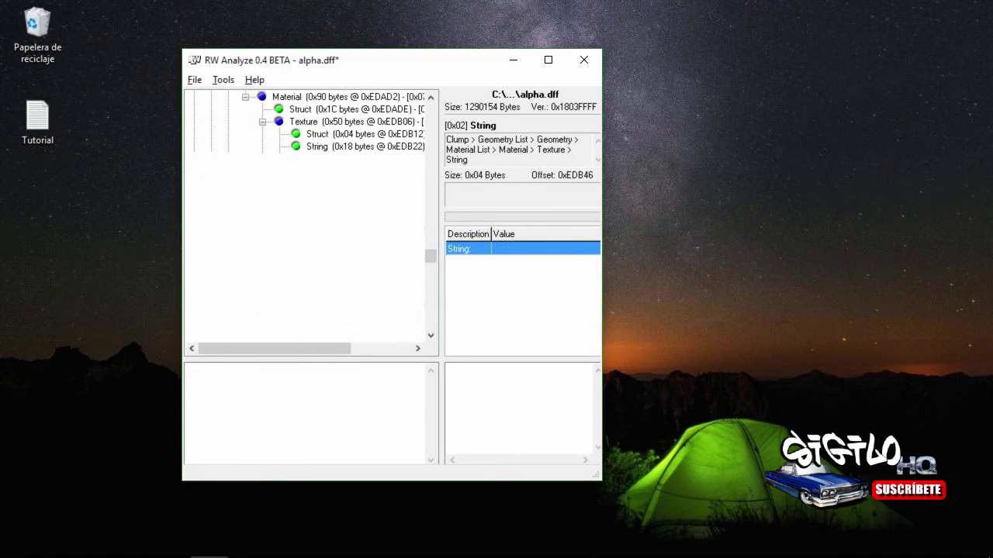
{"action": "key", "text": "F3"}
{"action": "key", "text": "F3"}
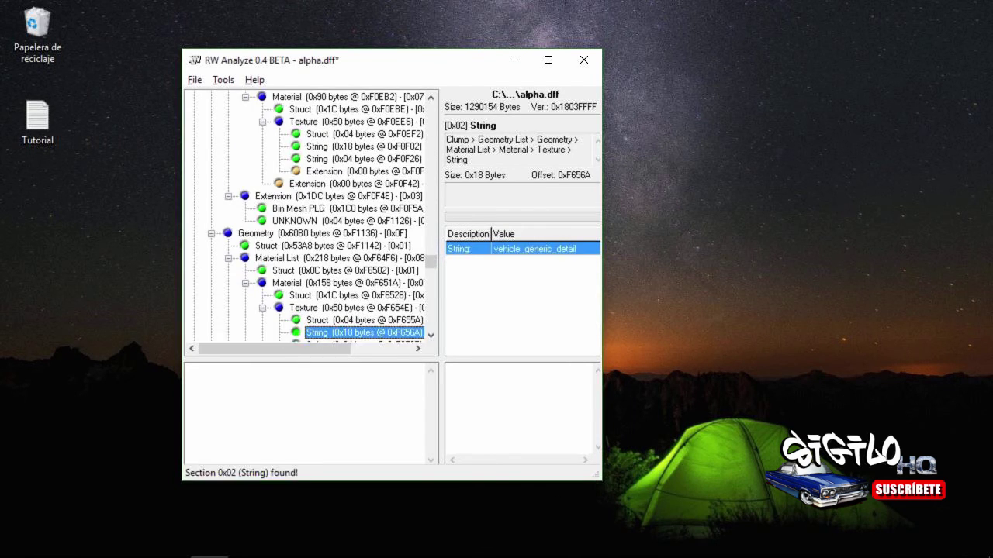
{"action": "key", "text": "F3"}
{"action": "key", "text": "F3"}
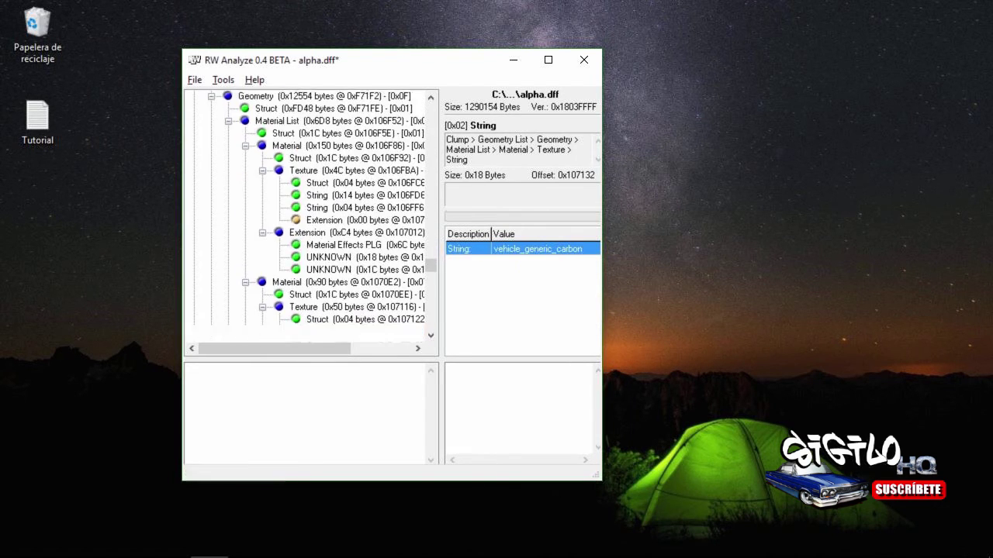
{"action": "key", "text": "F3"}
{"action": "key", "text": "F3"}
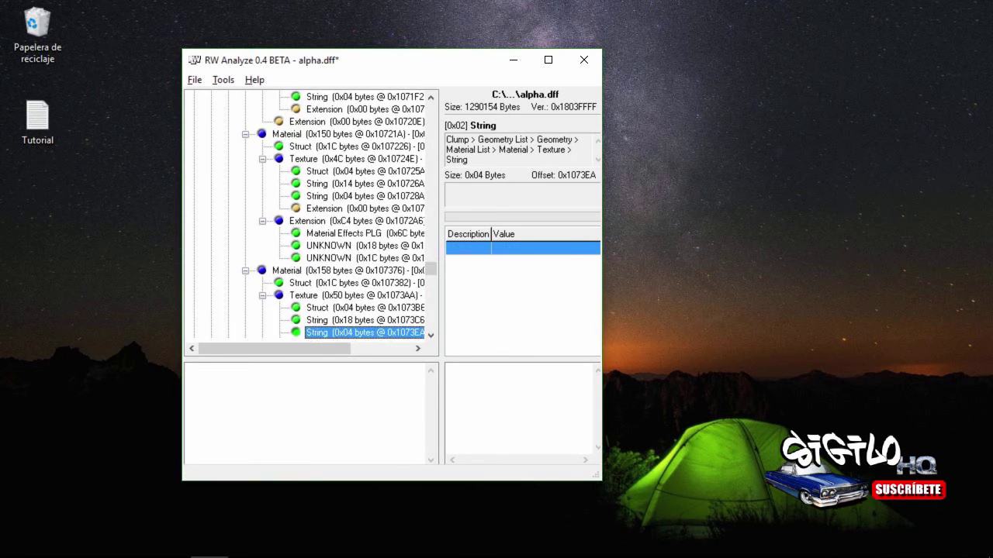
{"action": "key", "text": "F3"}
{"action": "key", "text": "F3"}
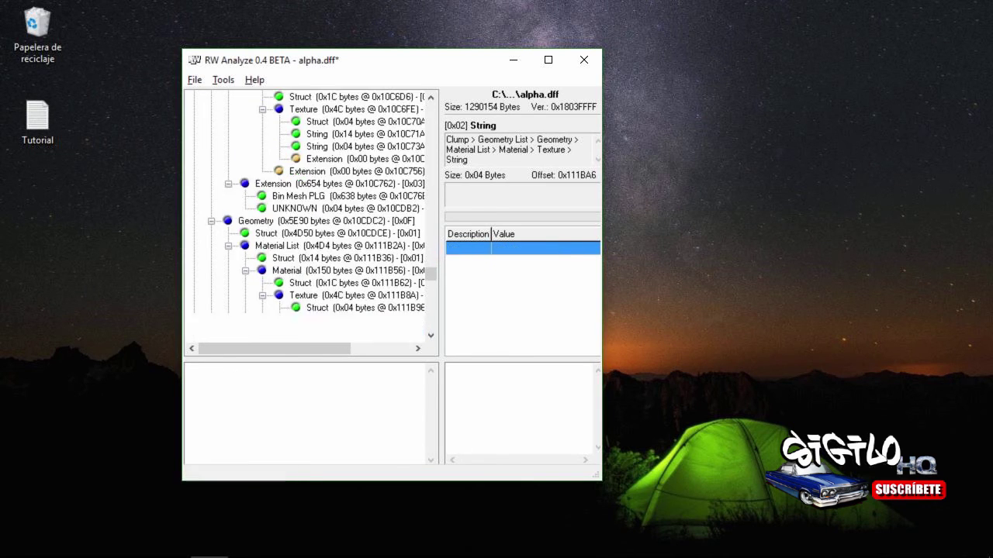
{"action": "key", "text": "F3"}
{"action": "key", "text": "F3"}
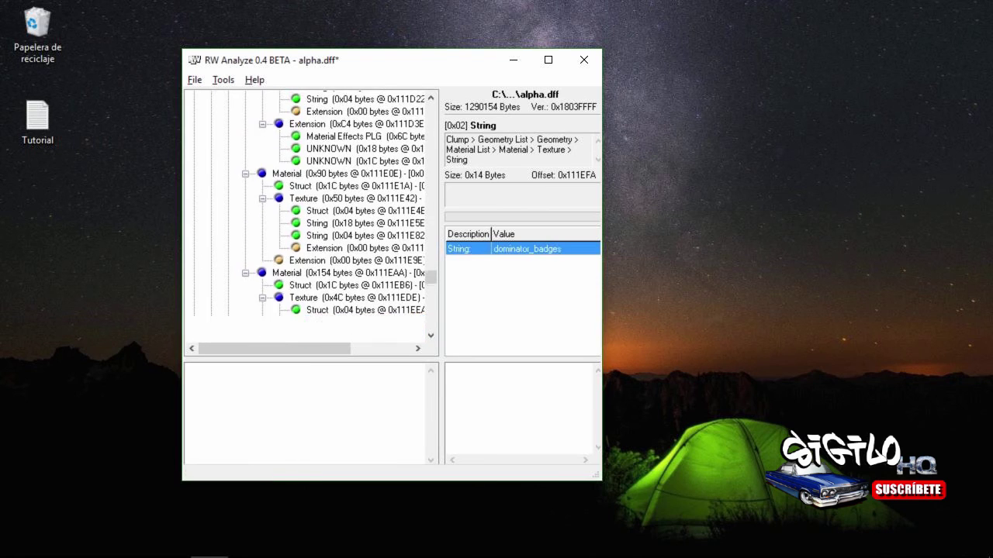
{"action": "key", "text": "F3"}
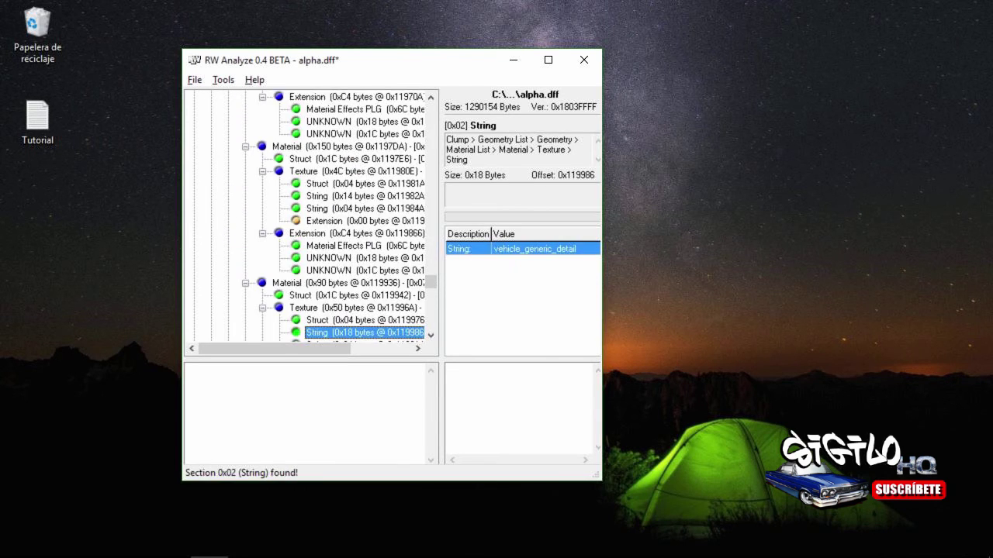
{"action": "key", "text": "F3"}
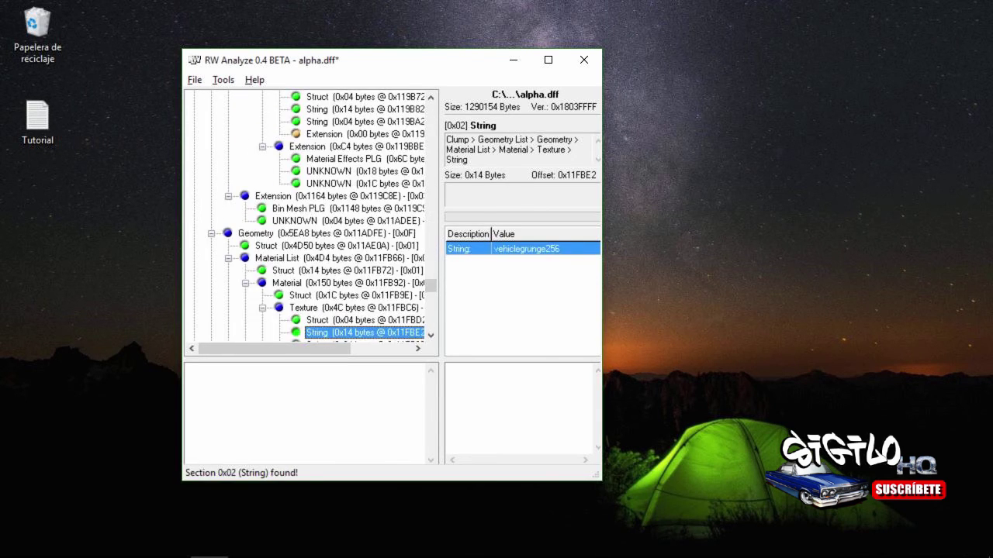
{"action": "key", "text": "F3"}
{"action": "key", "text": "F3"}
{"action": "key", "text": "F3"}
{"action": "key", "text": "F3"}
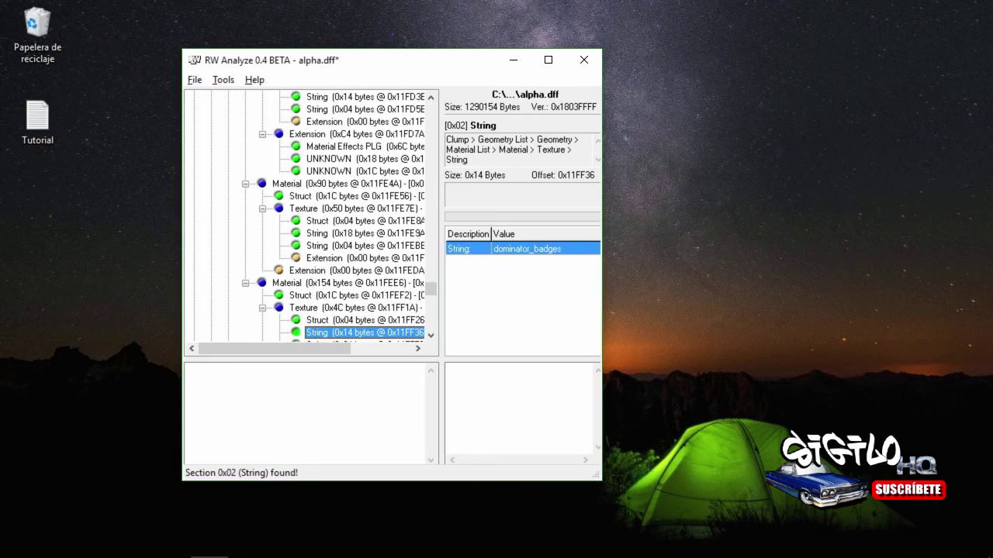
{"action": "key", "text": "F3"}
{"action": "key", "text": "F3"}
{"action": "key", "text": "F3"}
{"action": "key", "text": "F3"}
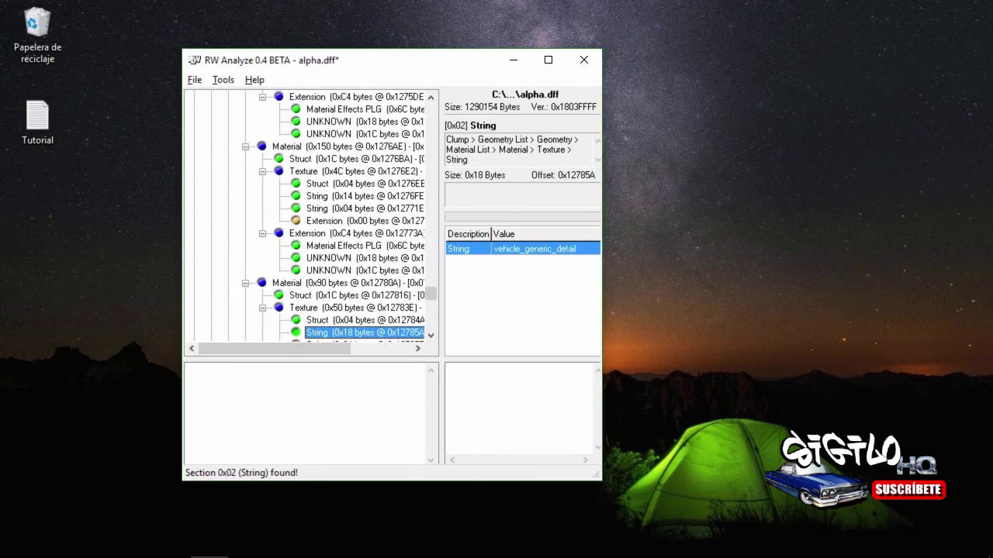
{"action": "key", "text": "F3"}
{"action": "key", "text": "F3"}
{"action": "key", "text": "F3"}
{"action": "key", "text": "F3"}
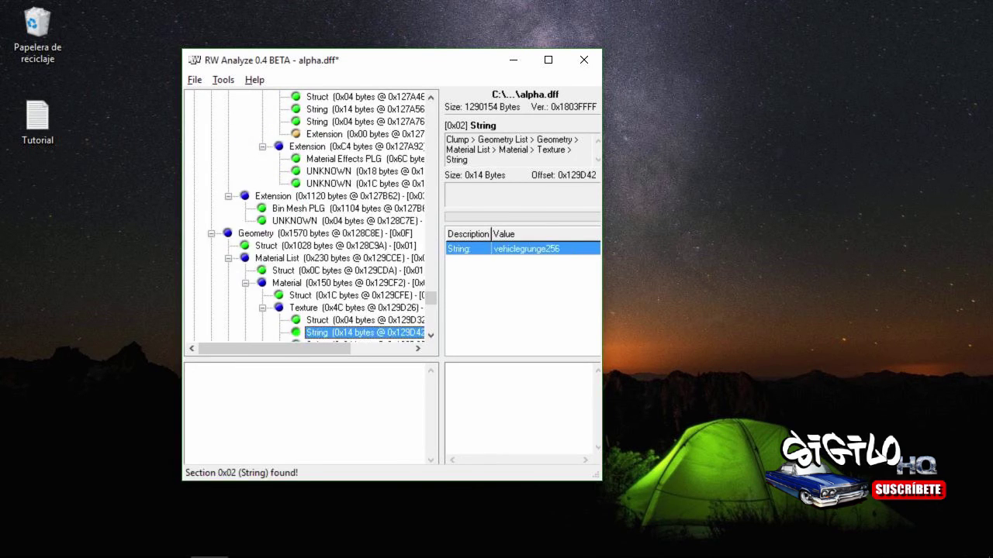
{"action": "key", "text": "F3"}
{"action": "key", "text": "F3"}
{"action": "key", "text": "F3"}
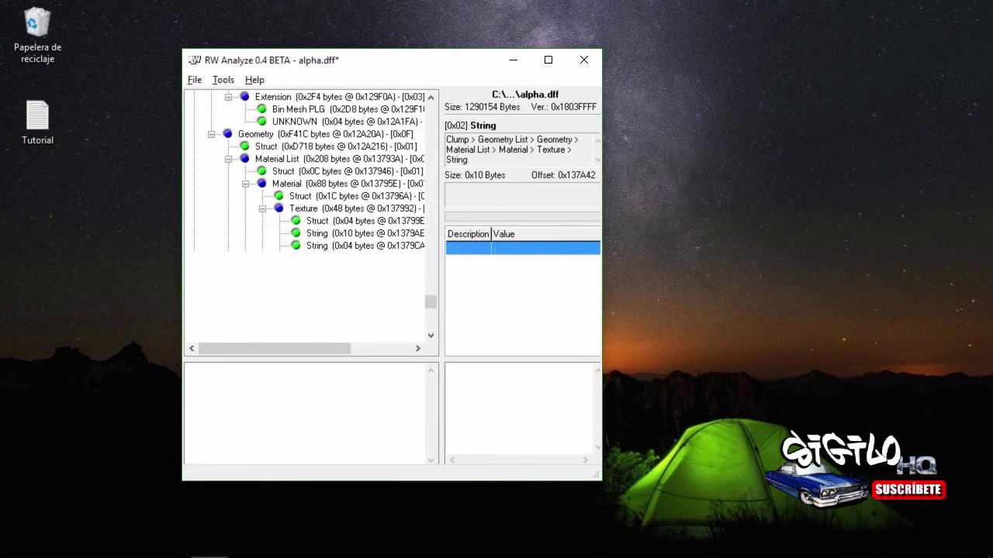
{"action": "left_click", "coordinate": [355, 320]}
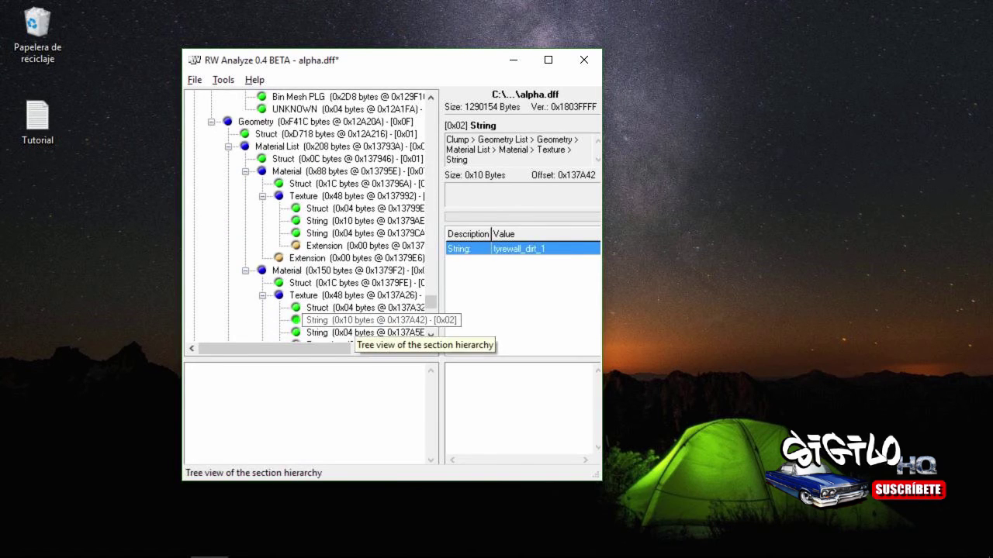
Step: Review the texture list for alpha.dff, select the Tutorial_SigiloHQ_001 entry to check the renaming, and close the list
{"action": "key", "text": "ctrl+t"}
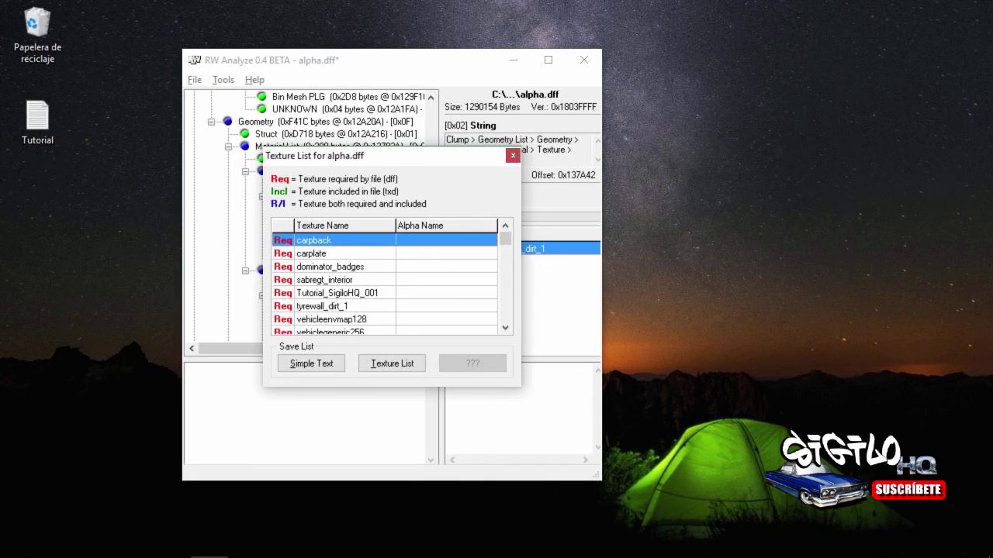
{"action": "left_click", "coordinate": [445, 280]}
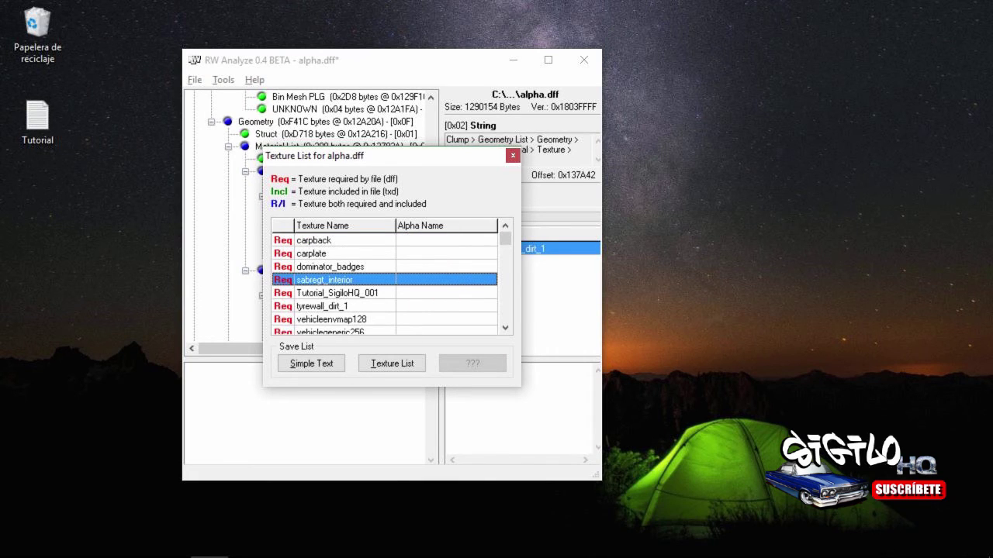
{"action": "mouse_move", "coordinate": [505, 238]}
{"action": "left_mouse_down"}
{"action": "mouse_move", "coordinate": [505, 311]}
{"action": "mouse_move", "coordinate": [505, 239]}
{"action": "left_mouse_up"}
{"action": "left_click", "coordinate": [357, 241]}
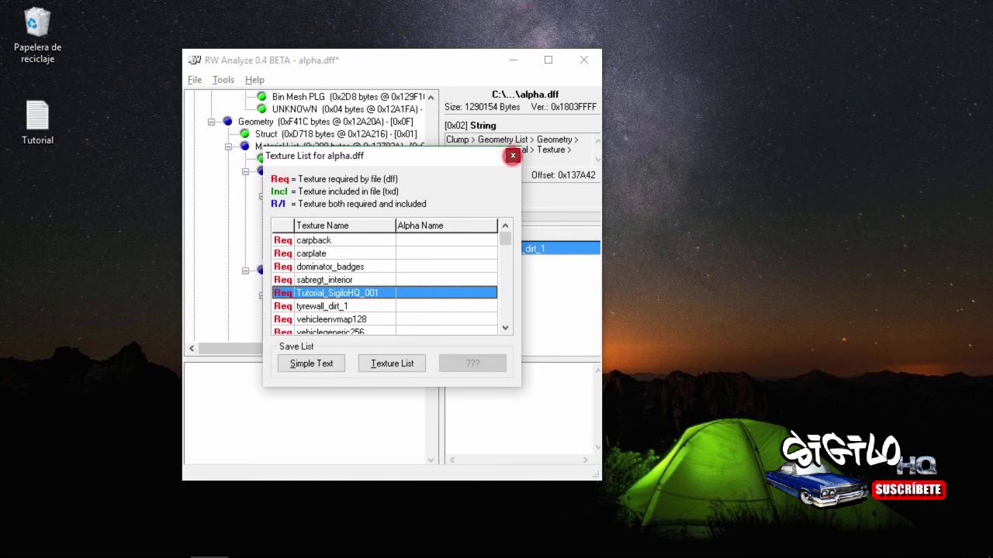
{"action": "left_click", "coordinate": [513, 155]}
{"action": "left_click", "coordinate": [698, 301]}
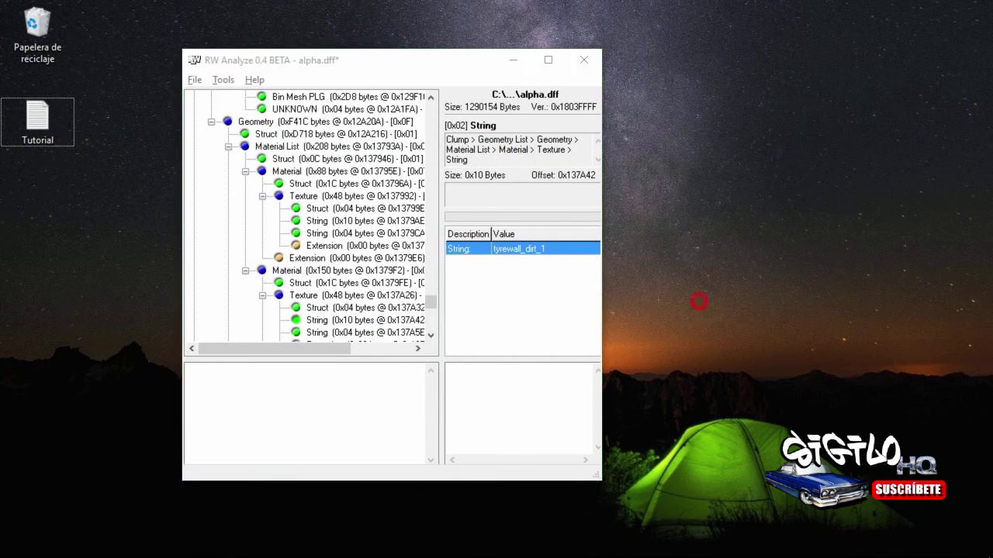
{"action": "left_click", "coordinate": [365, 332]}
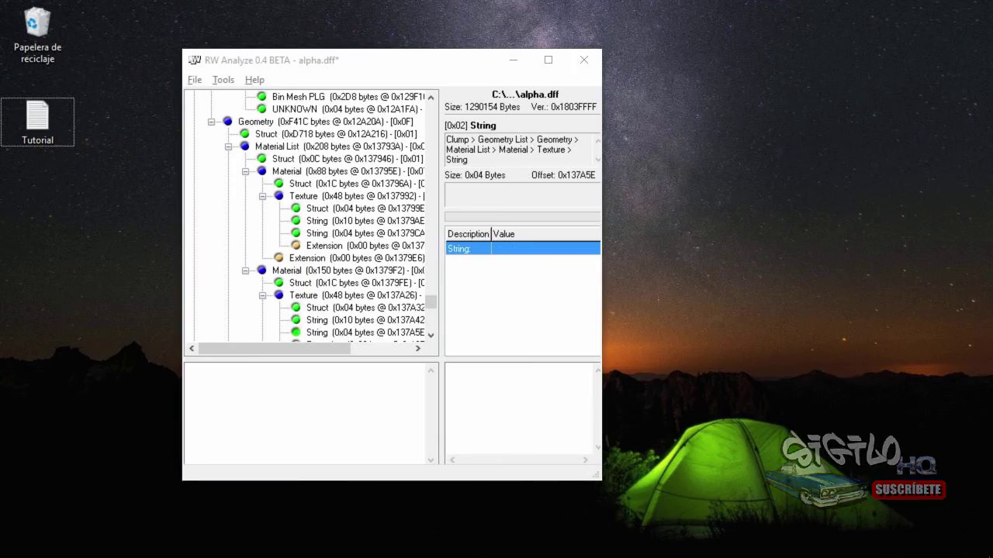